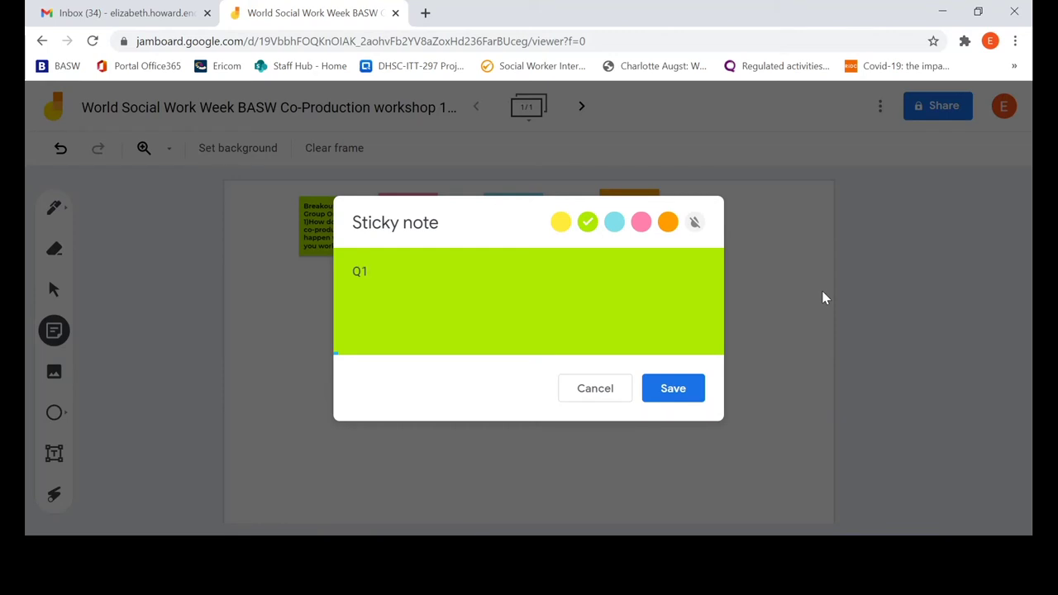
Continue the green Q1 sticky note with "we spoke about how we balnce the dicusssions we have in co-production, easier to engage"
type("we speoke about")
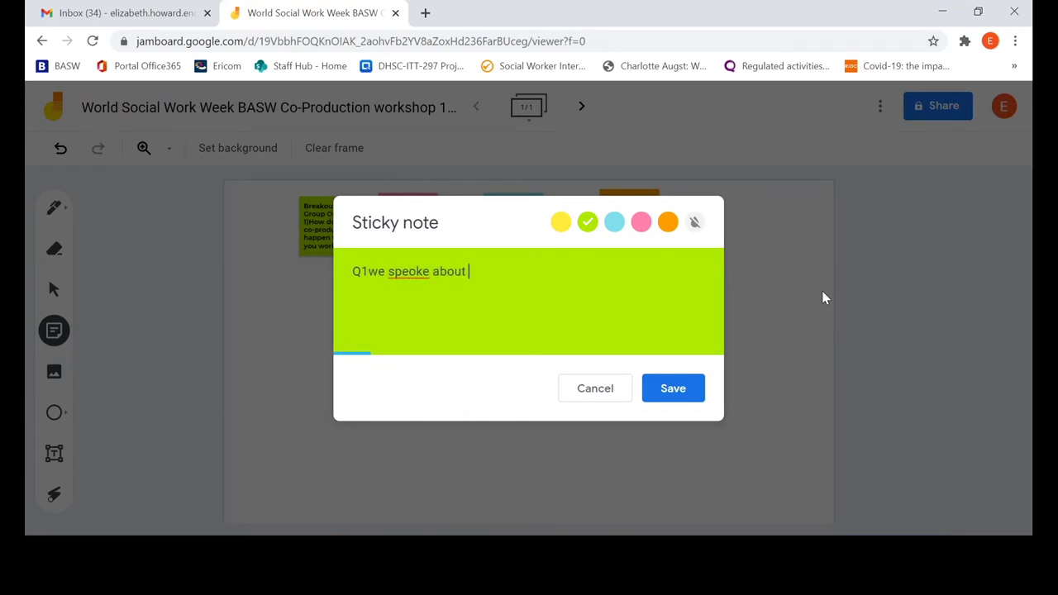
left_click(407, 276)
key("BackSpace")
left_click(478, 280)
type("how we balnce the di")
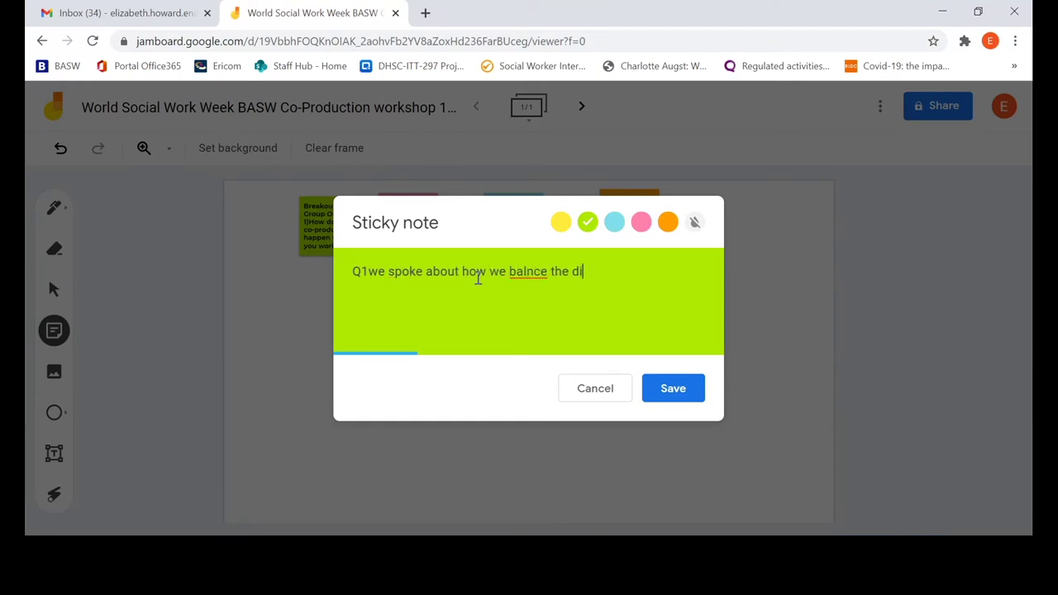
type("cusssions we have in c")
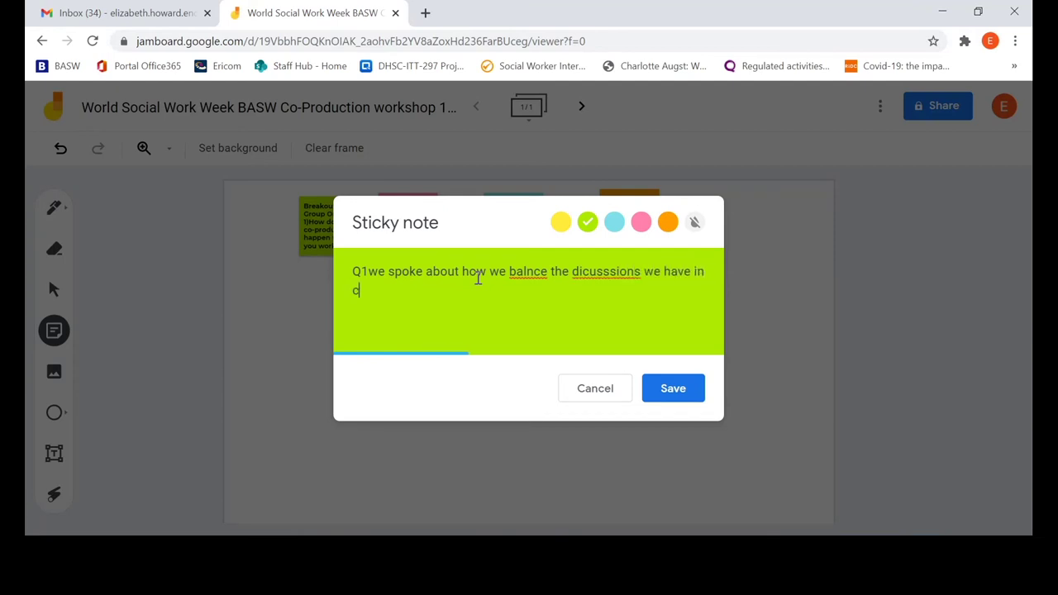
type("o-production, easier to engage")
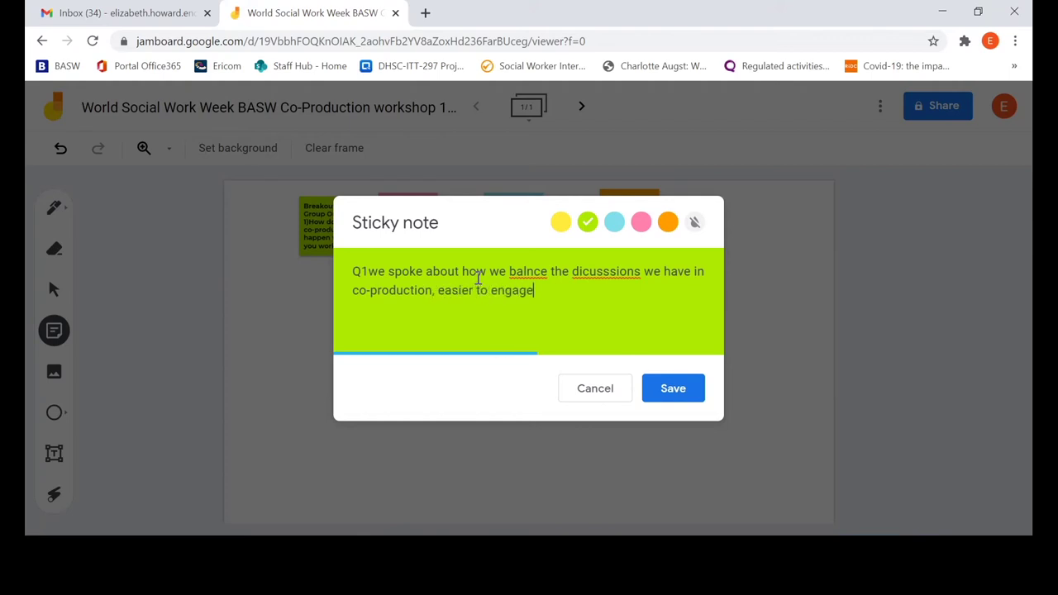
Add "one group rather thna another goup. How we ask people what thye think they need" to the Q1 note
type(" one group rater")
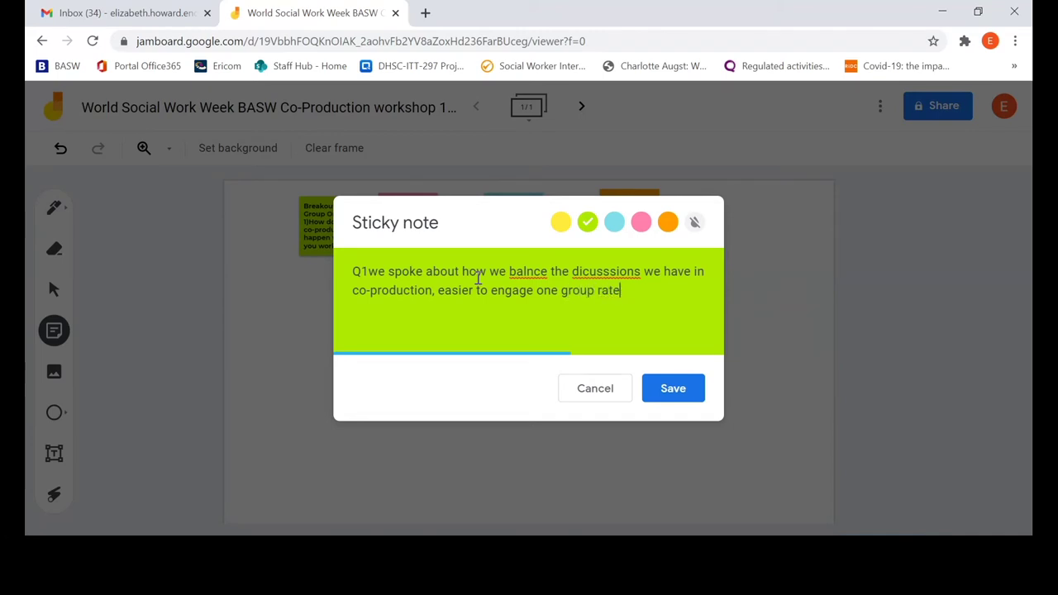
key("BackSpace")
type("her thna anot")
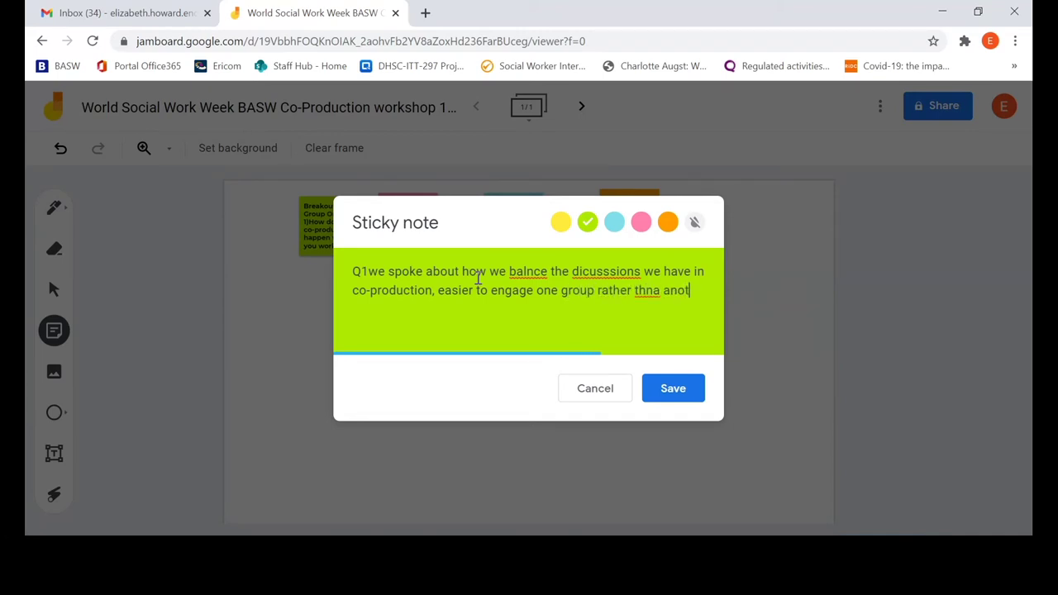
type("her goup. ")
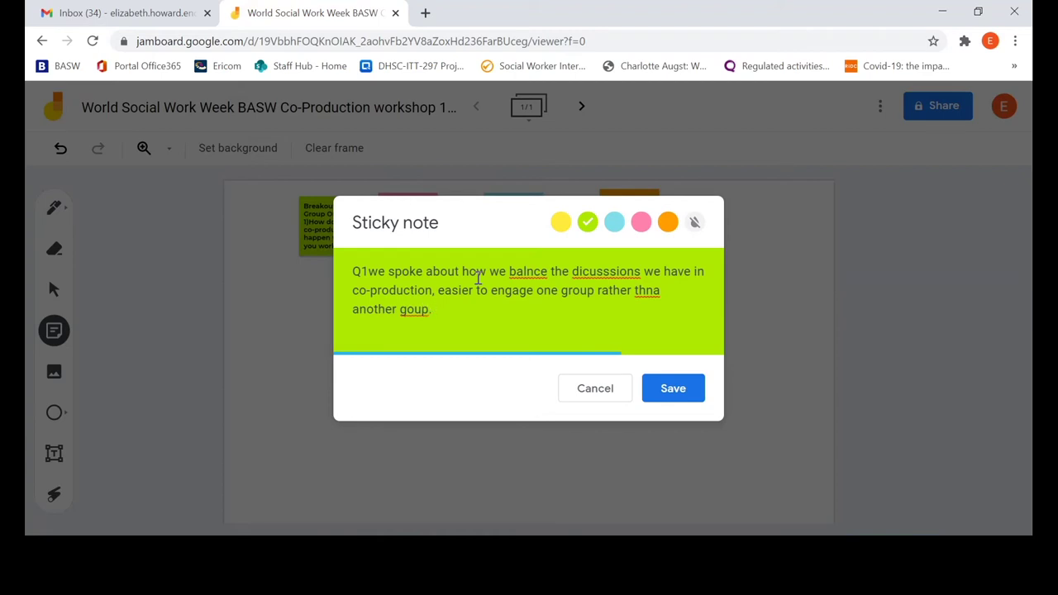
type("How we ask people what thye t")
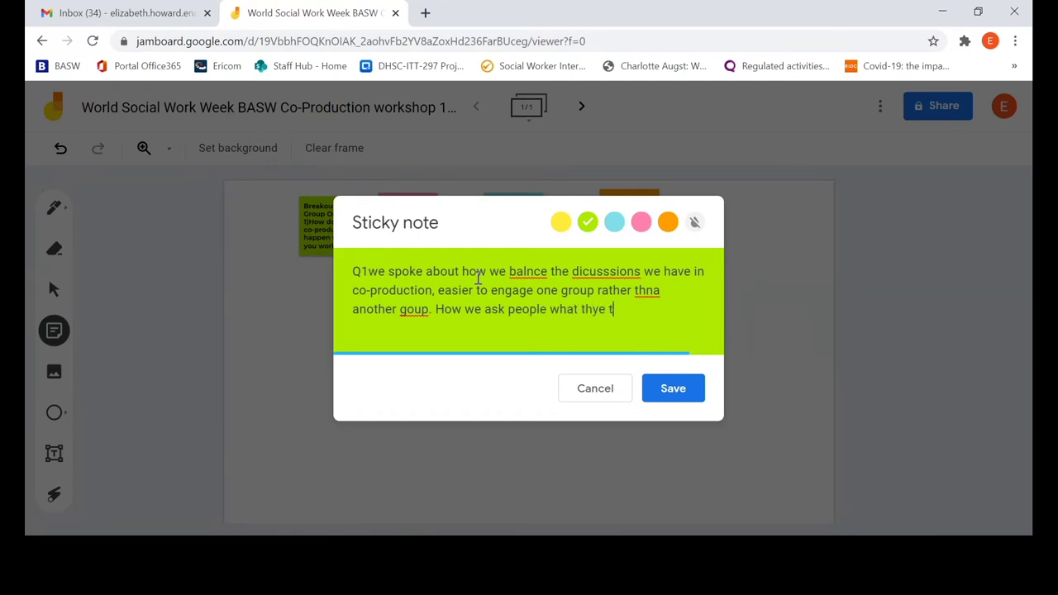
type("hink they need")
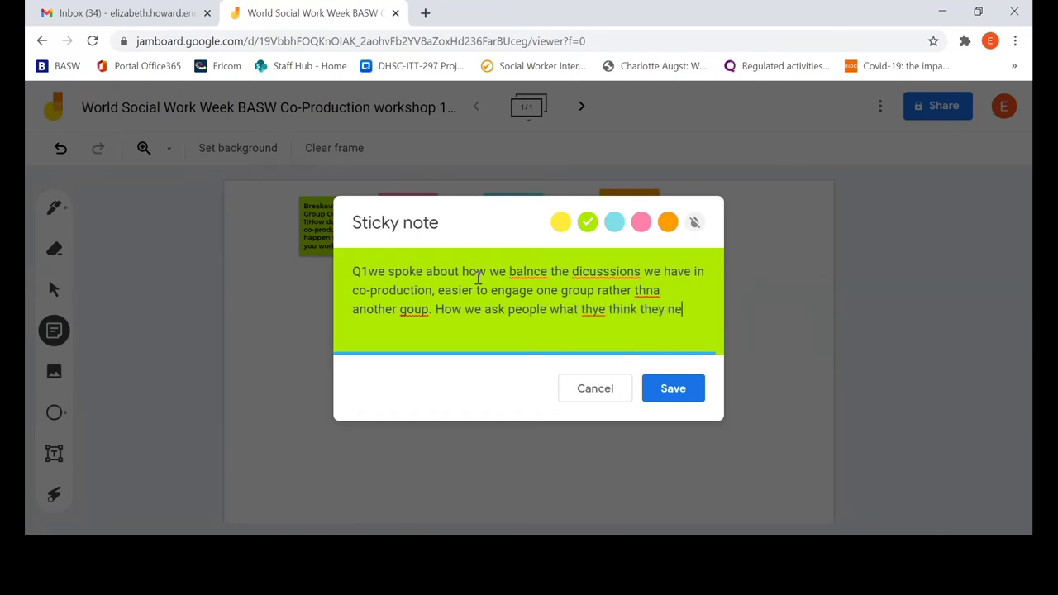
Correct the misspelled words in the Q1 note to "discussions", "balance", "group", "they" and "than"
right_click(593, 271)
key("Escape")
right_click(528, 272)
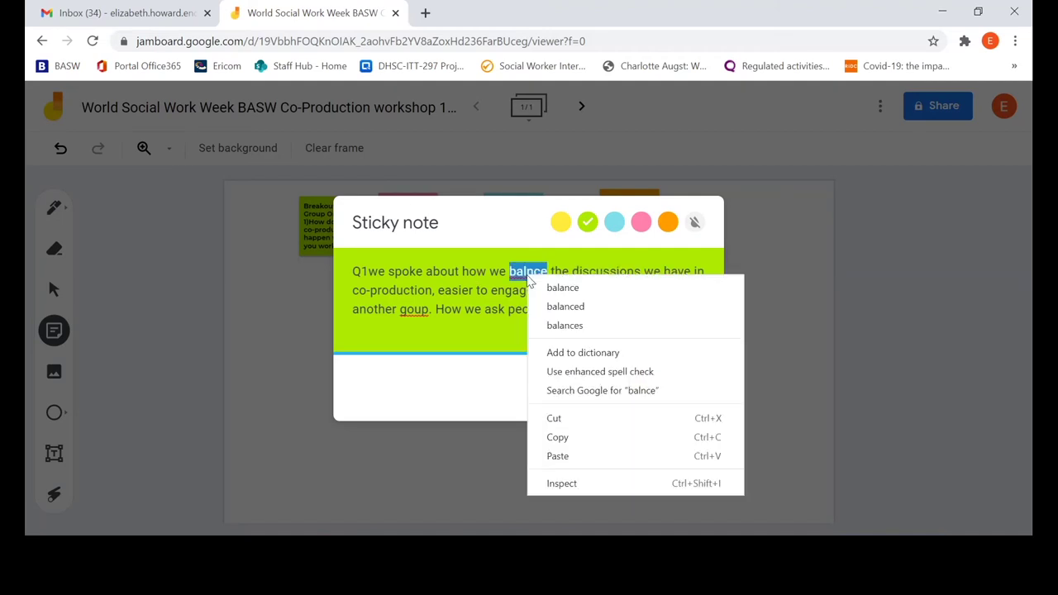
left_click(542, 286)
type("r")
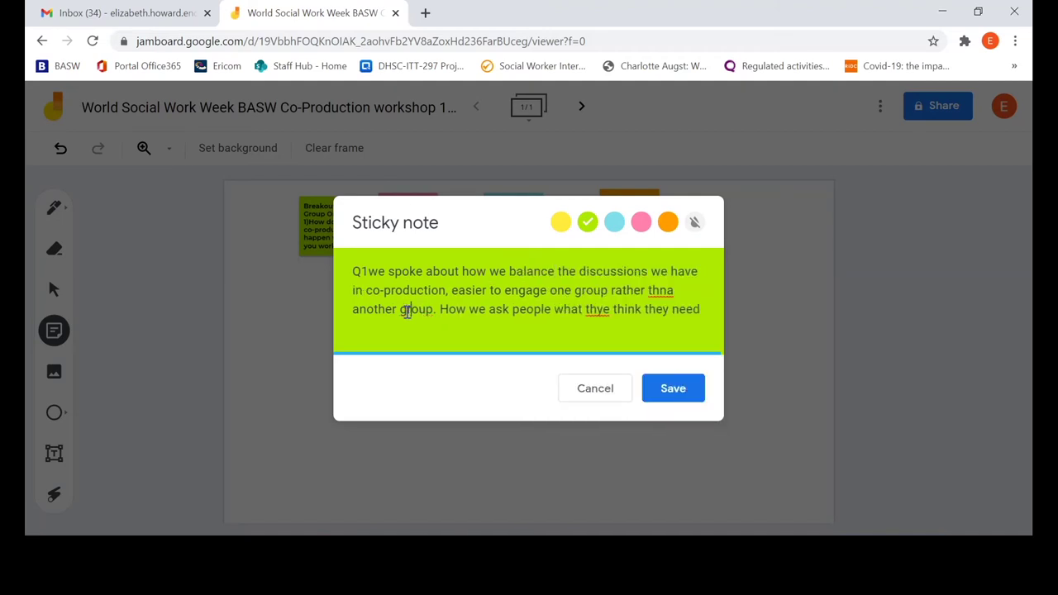
right_click(601, 310)
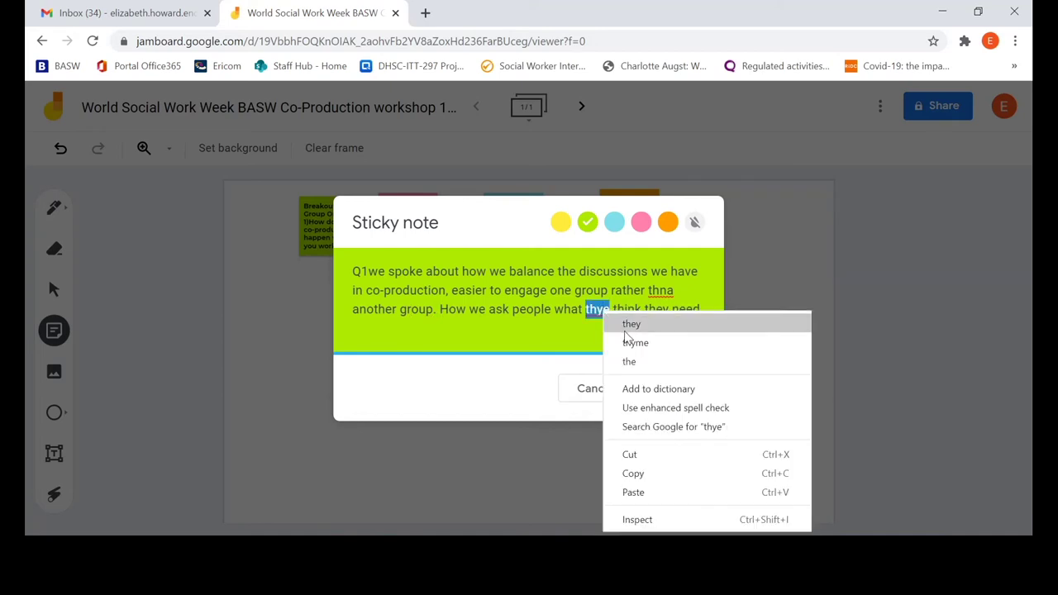
left_click(630, 324)
right_click(662, 286)
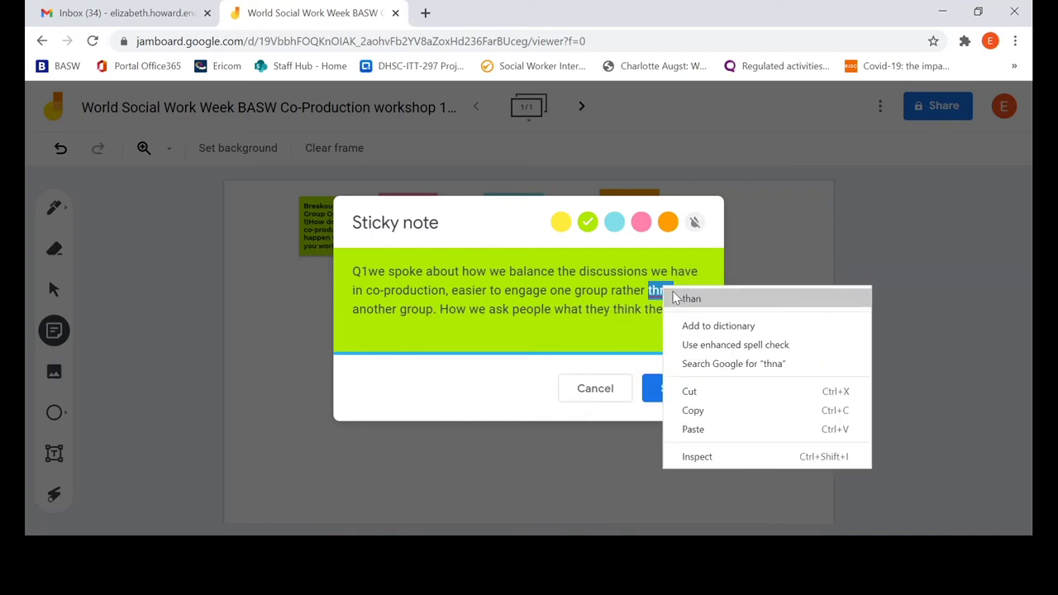
left_click(684, 300)
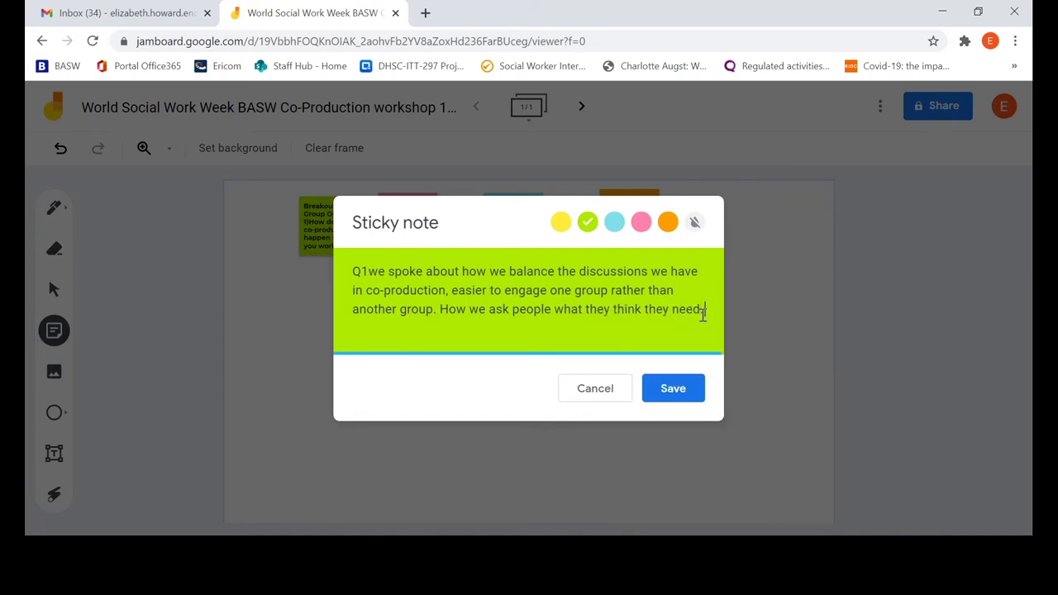
Append "Spoke about joint working" to the Q1 note and save it
type("Spoke about ")
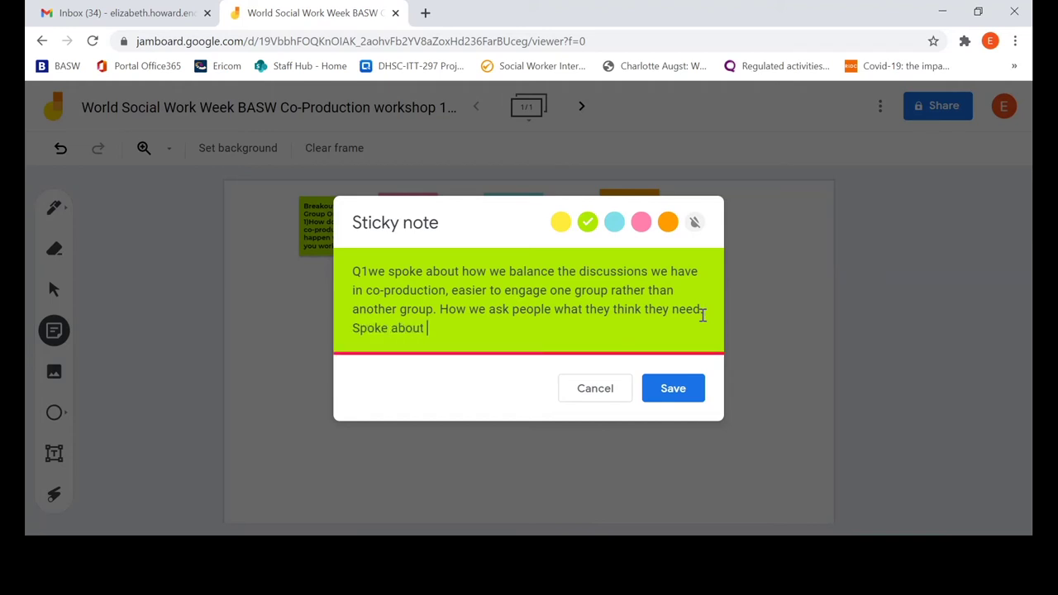
type("jont working")
left_click(438, 328)
type("i")
left_click(673, 389)
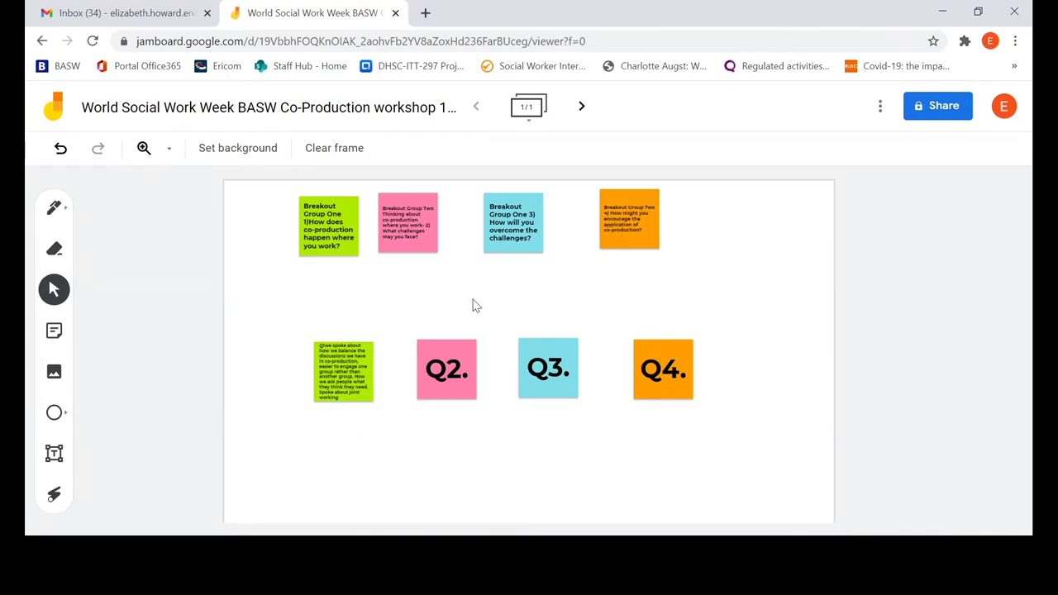
Edit the pink Q2. sticky note and add "care leavers- young peole ahev had enough already" after its label
left_click(447, 372)
double_click(443, 370)
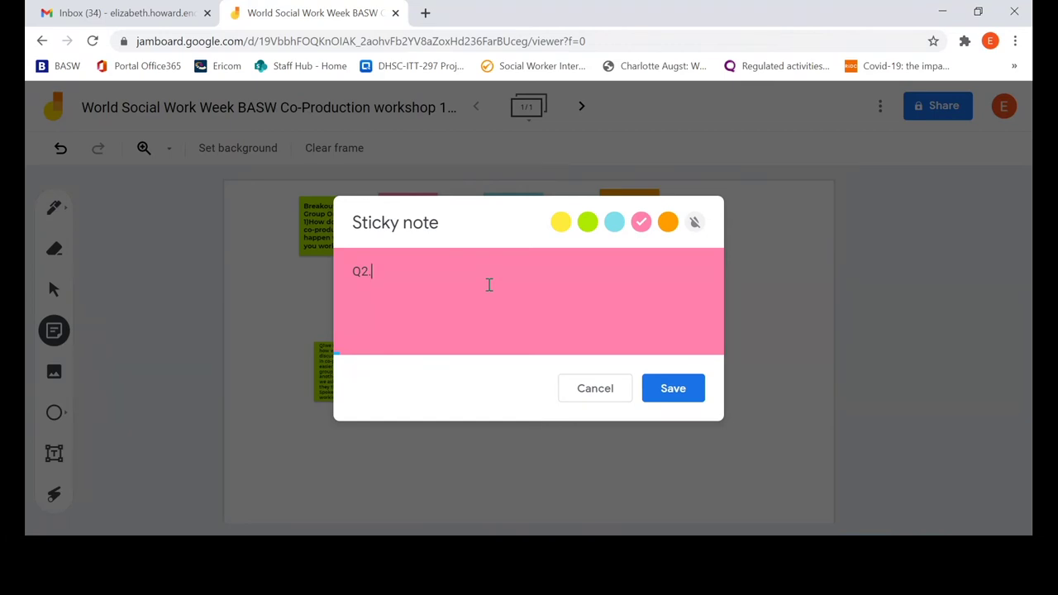
type("care leavers- young ")
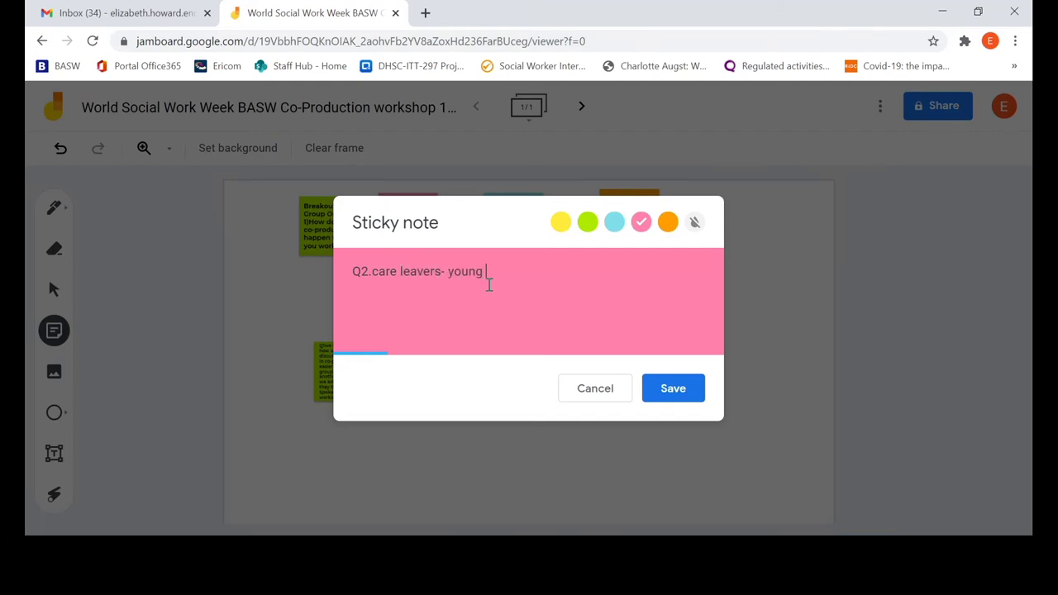
type("peole ahev had enou")
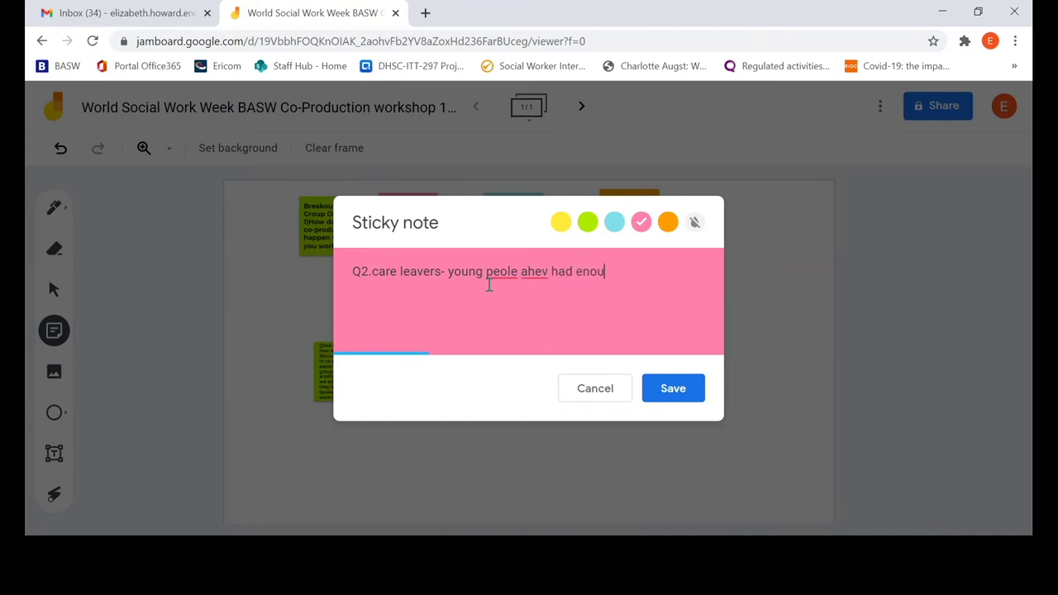
type("gh already")
Correct the two misspelled words after "young" in the Q2 note to "people have"
type("p")
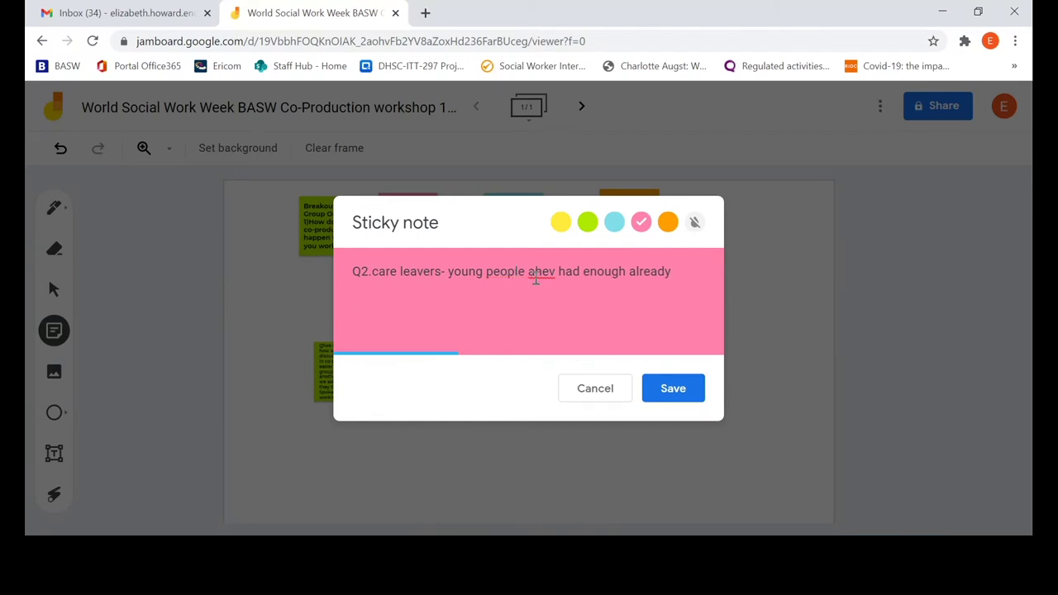
key("BackSpace")
left_click(536, 276)
type("ave")
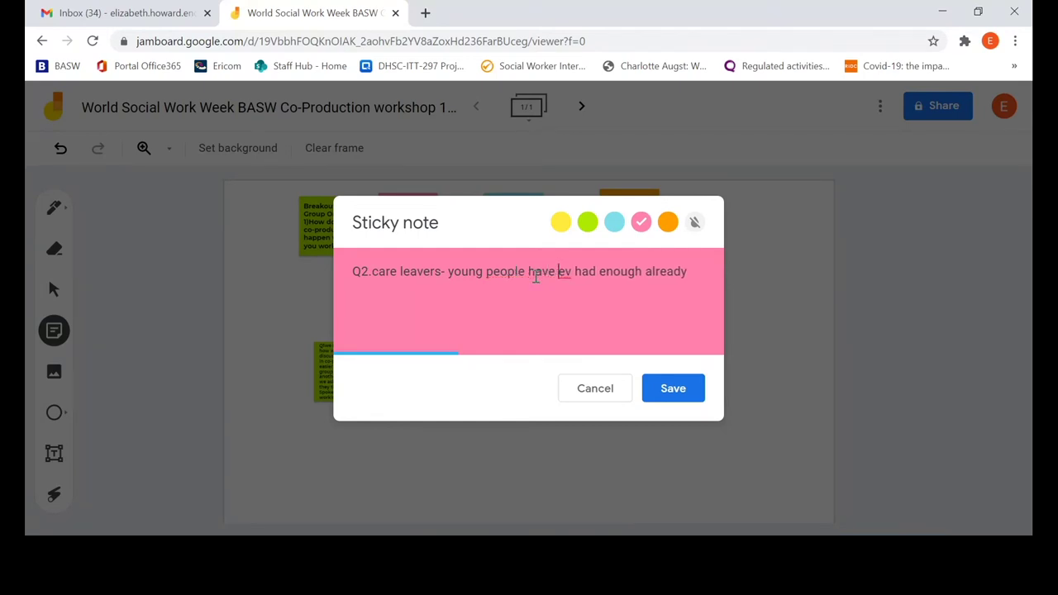
key("Delete")
key("Delete")
key("Delete")
left_click(695, 275)
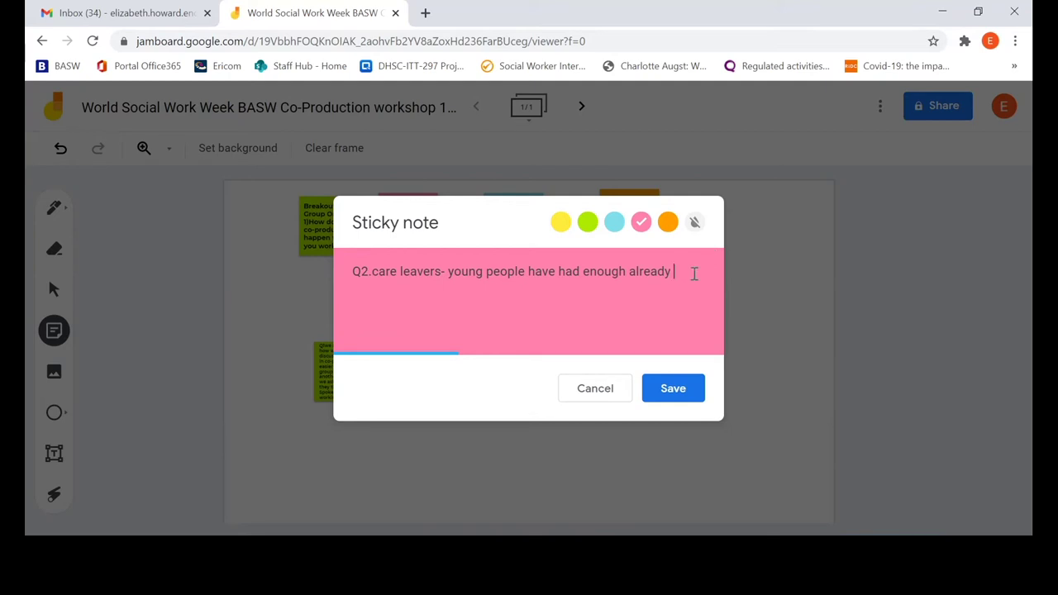
Continue the Q2 note with "- challenges to get on board. Social worerks can be resistnat to participation of parents"
type("- hand")
key("BackSpace")
key("BackSpace")
key("BackSpace")
key("BackSpace")
type("challenges to get on")
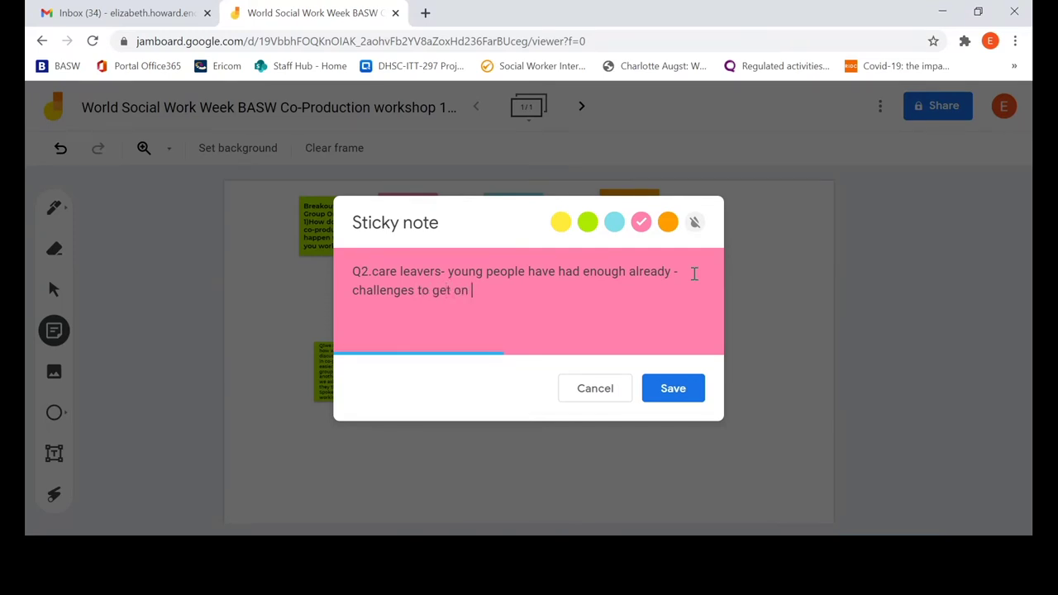
type("bboard. Social wore")
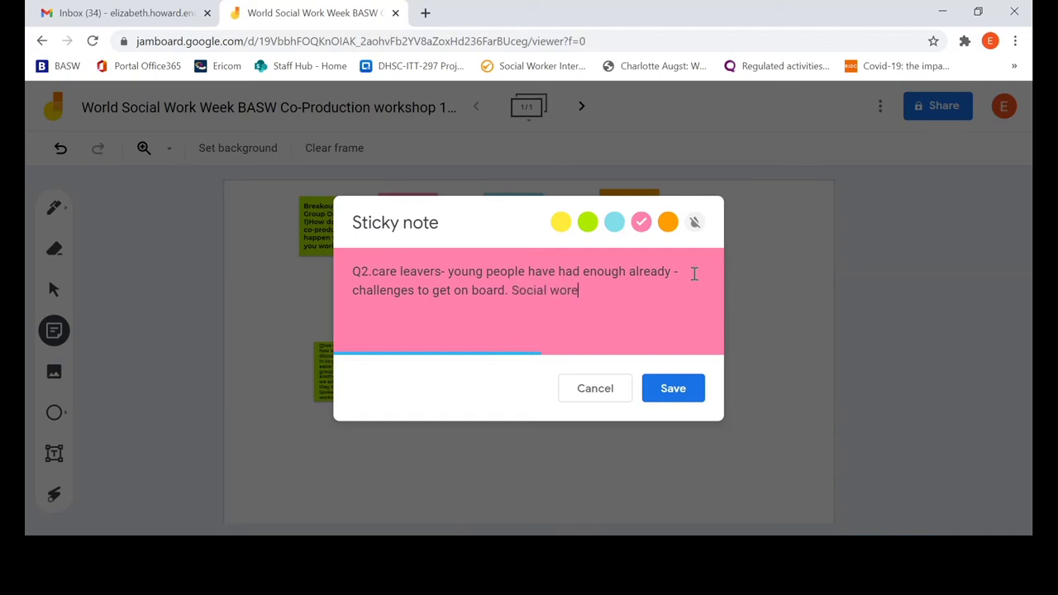
type("rks can be resist")
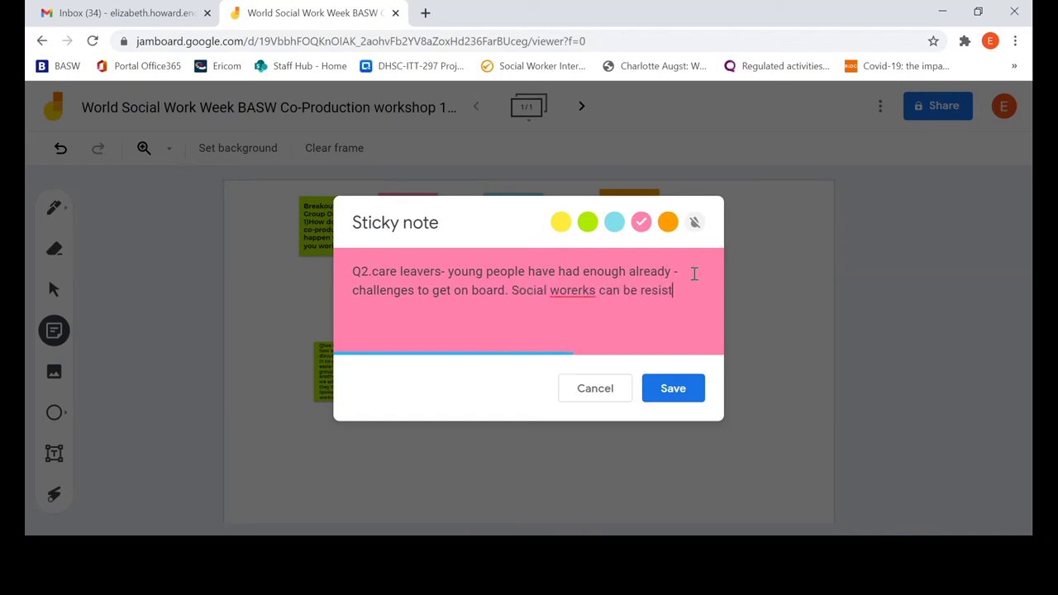
type("nat to participation of parents")
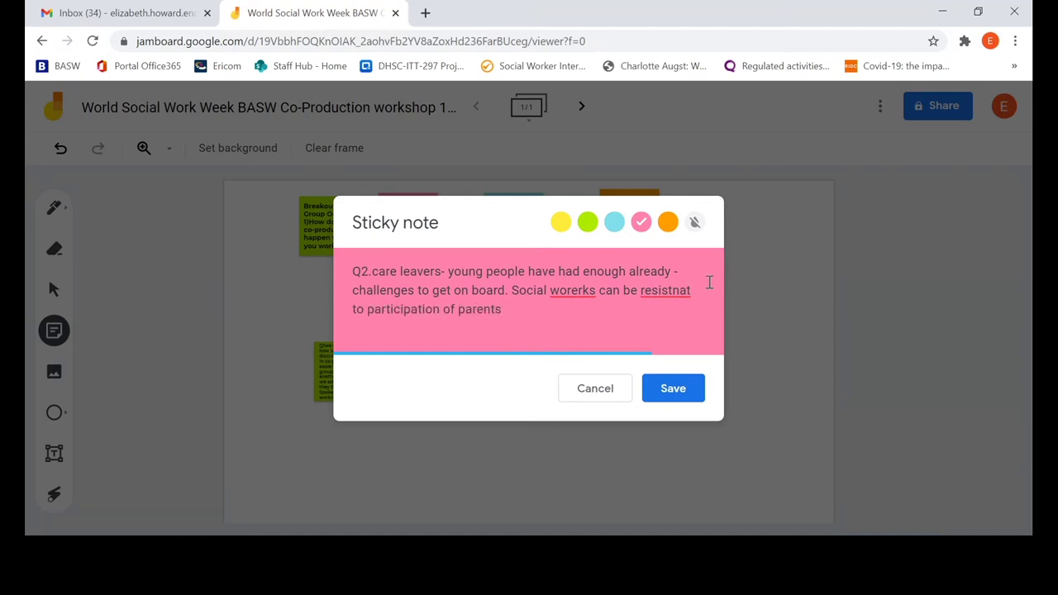
Correct the misspelled word after "Social" in the Q2 note to "workers"
left_click(578, 291)
key("BackSpace")
key("BackSpace")
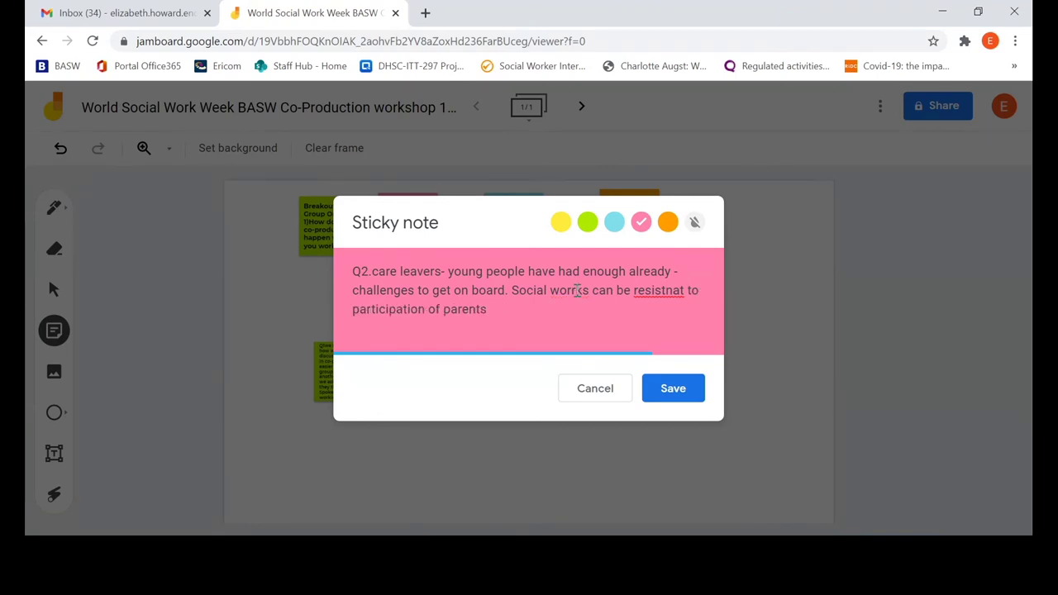
type("er")
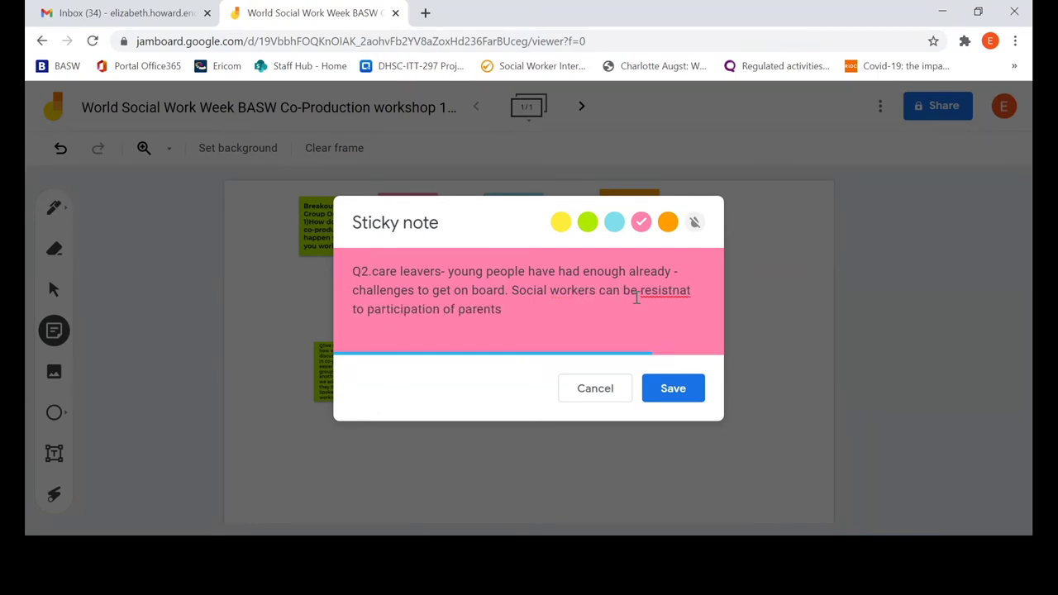
Add ".getting people togetehr to talk is the easy bit actions difficult, different agenda's" to the end of the Q2 note
left_click(537, 308)
type(".getting peopl")
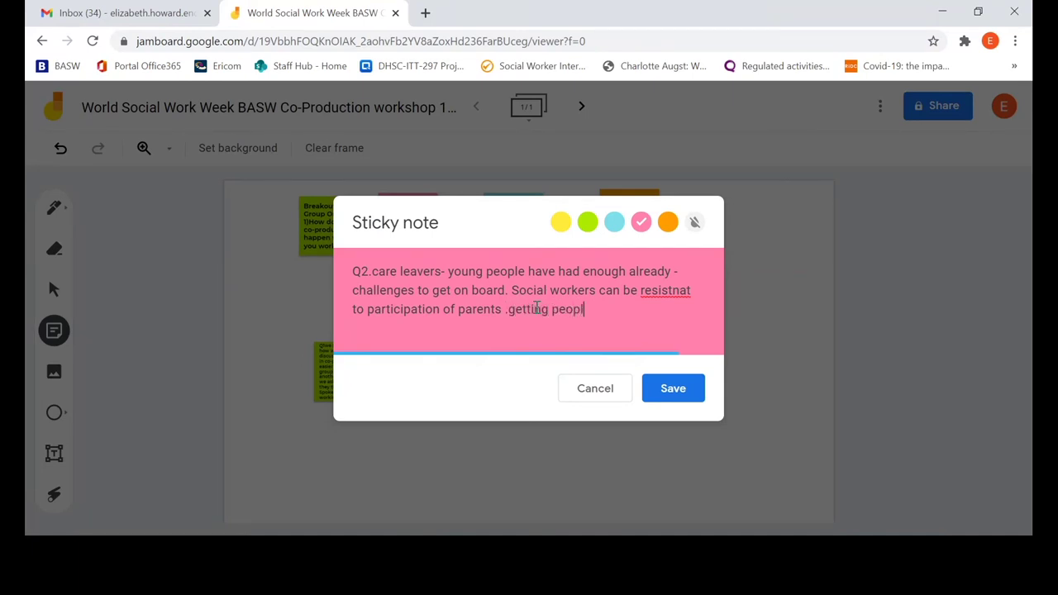
type("e togetehr to talk i")
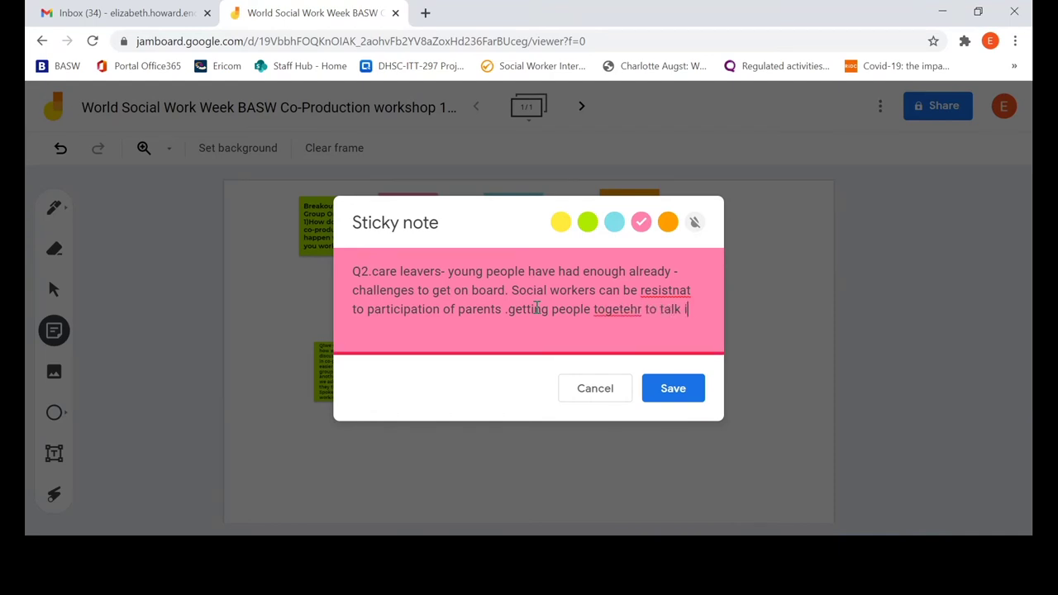
type("s the easy bull")
key("BackSpace")
key("BackSpace")
key("BackSpace")
type("it actions di")
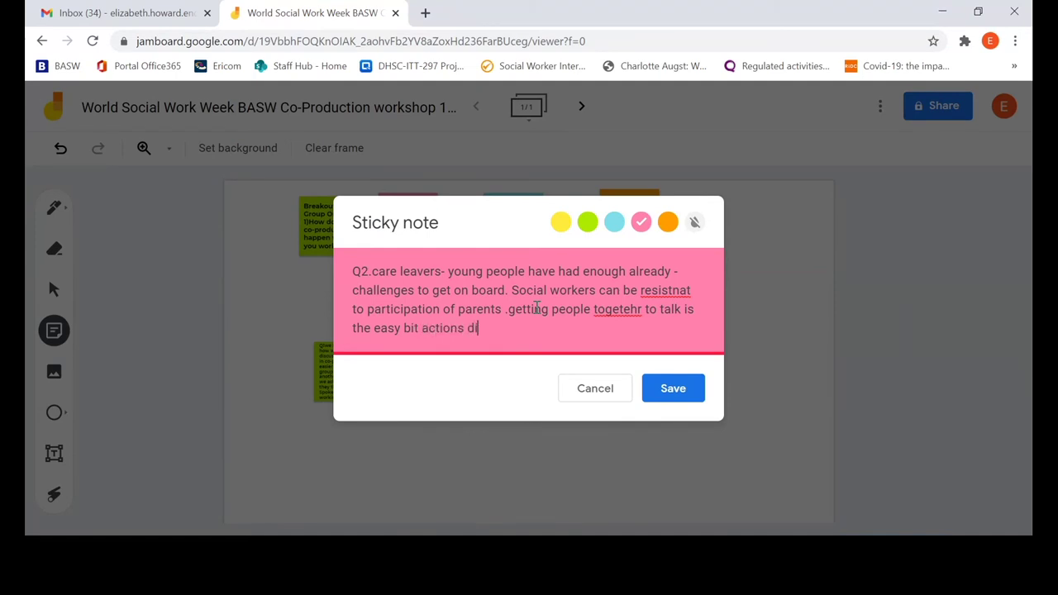
type("fficult, different age")
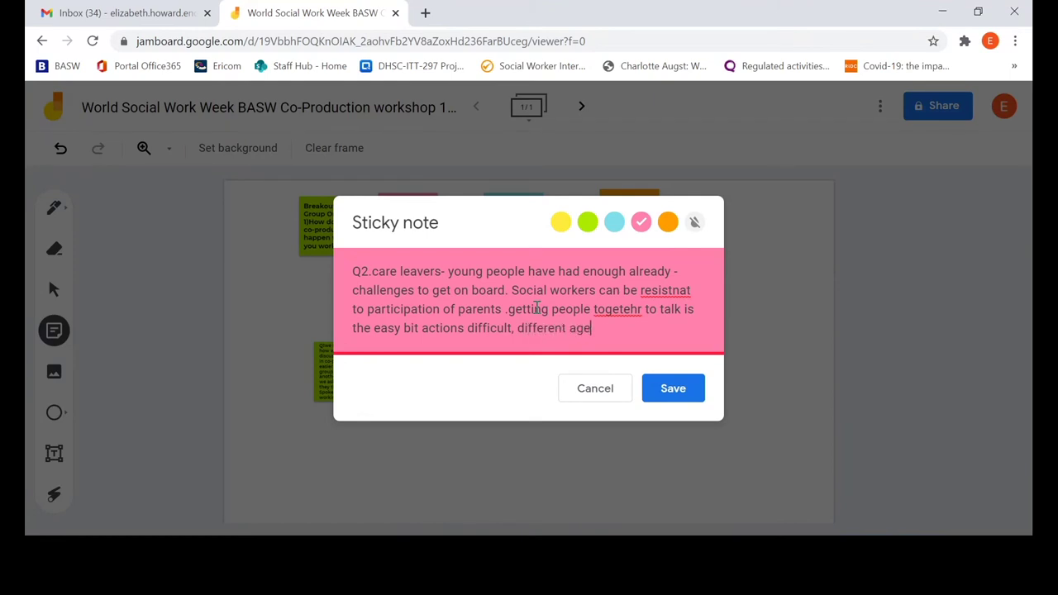
type("nda's")
Correct the misspelled words in the Q2 note to "together" and "resistant"
right_click(628, 311)
left_click(653, 321)
right_click(666, 290)
left_click(682, 302)
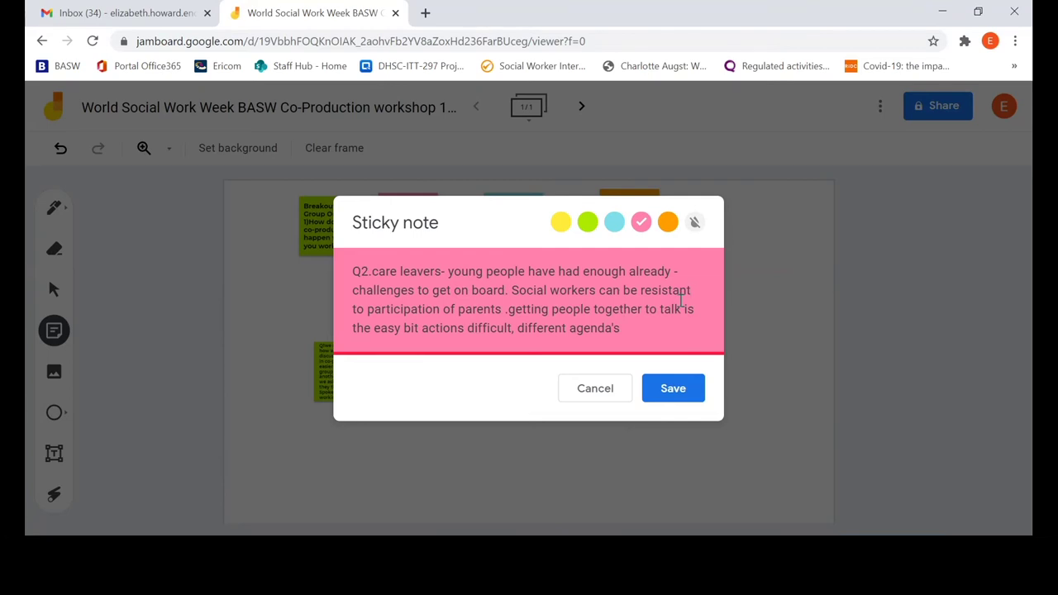
Add ". what co-production means- buzz word- shared understanding needed." to the end of the Q2 note and save it
left_click(627, 329)
type(". what co-productio")
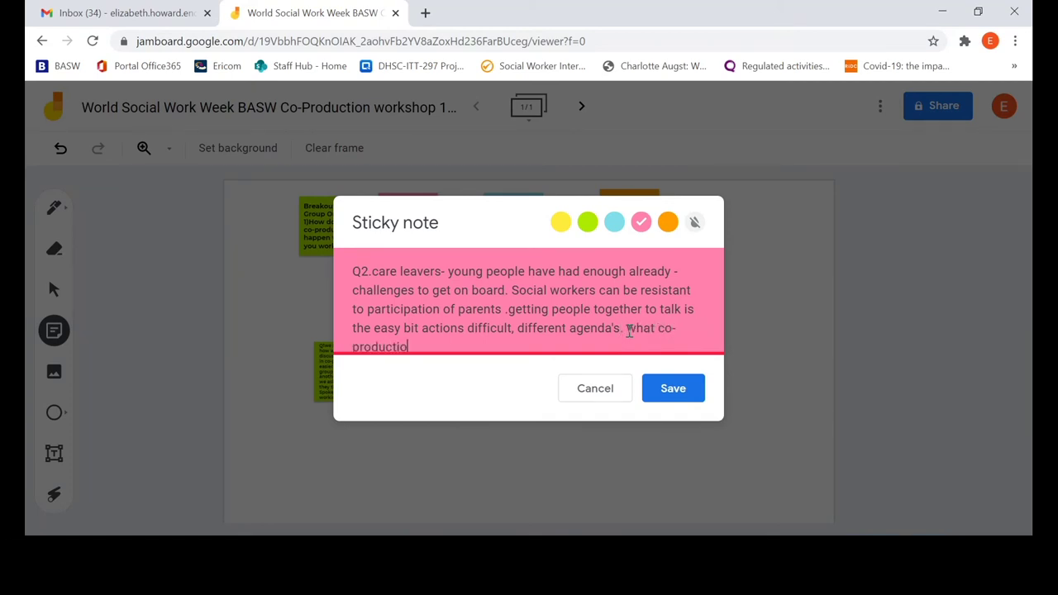
type("n means- buzz word- sha")
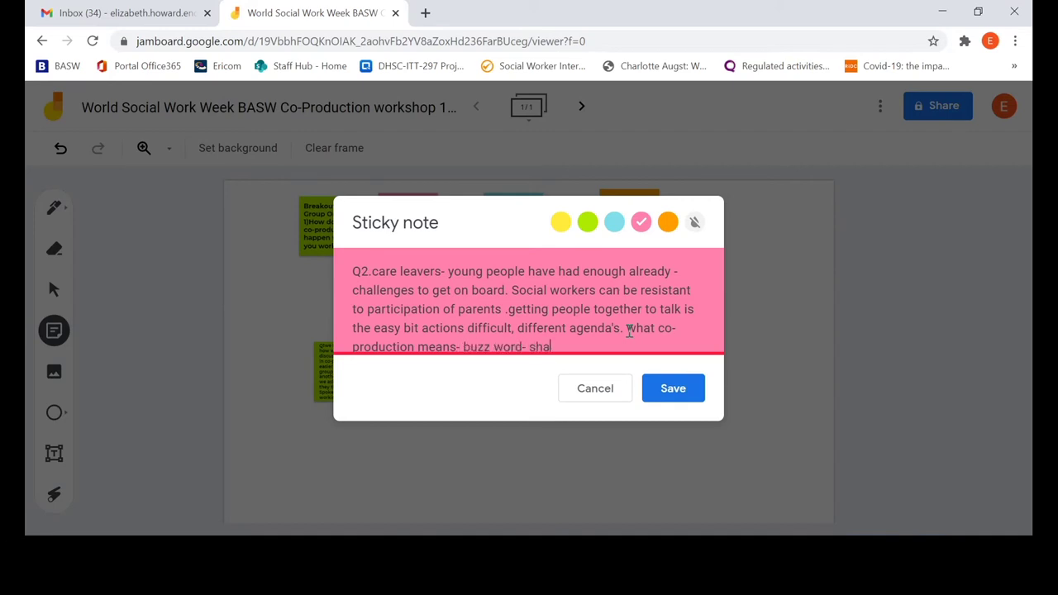
type("red understanin")
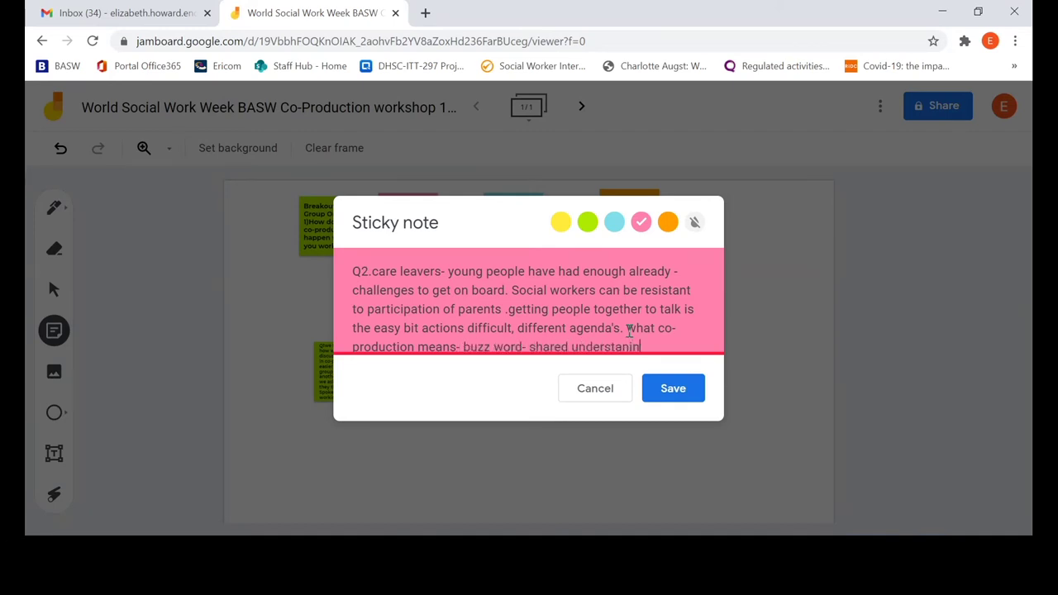
type("g needed")
left_click(630, 347)
type("d")
left_click(681, 389)
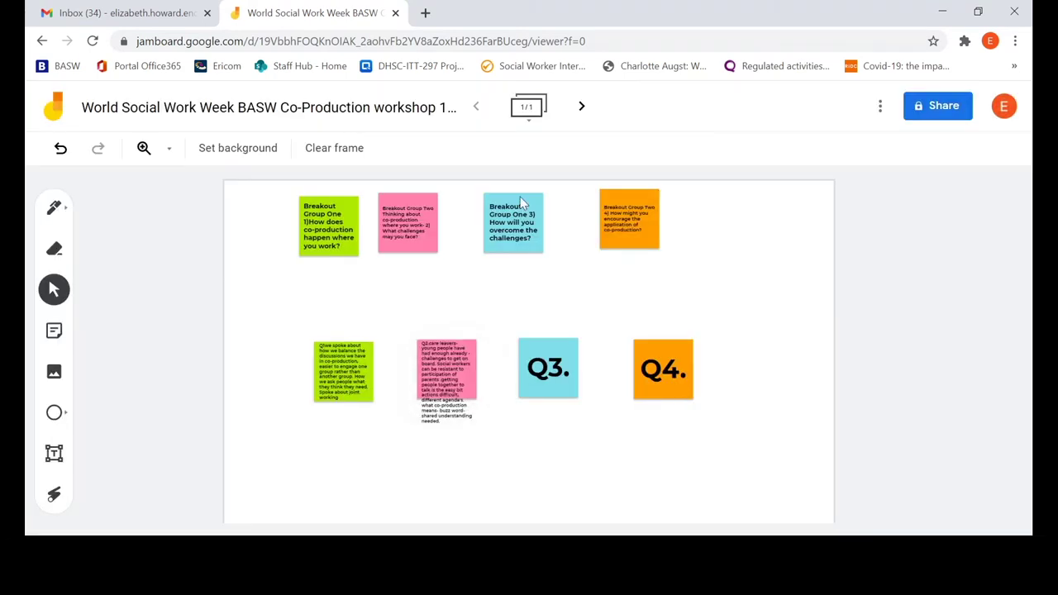
Start the answer on the blue Q3 note with "challenges- what does co-production"
double_click(542, 374)
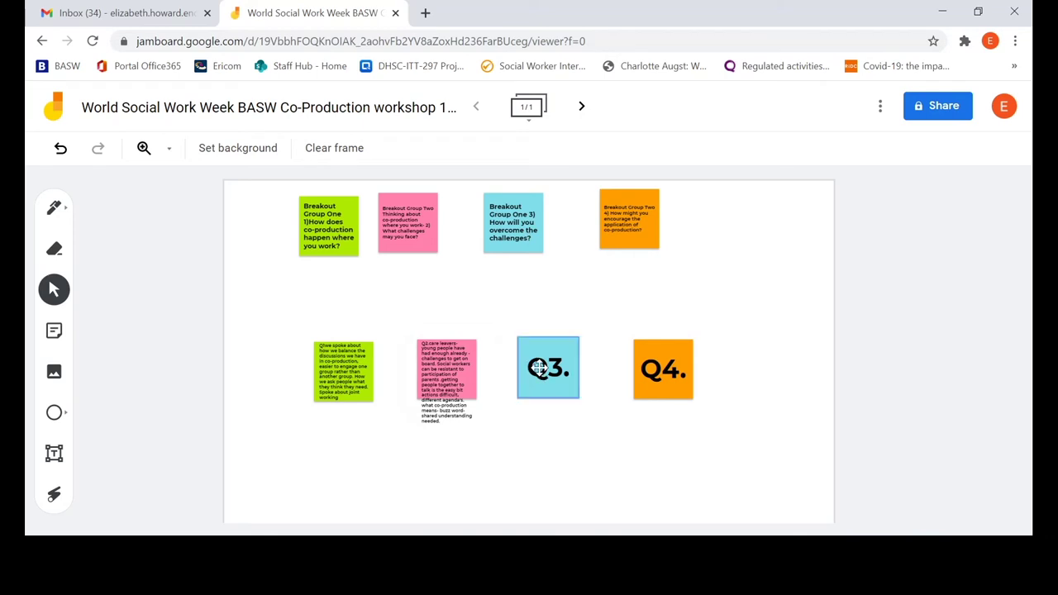
type("challnges-")
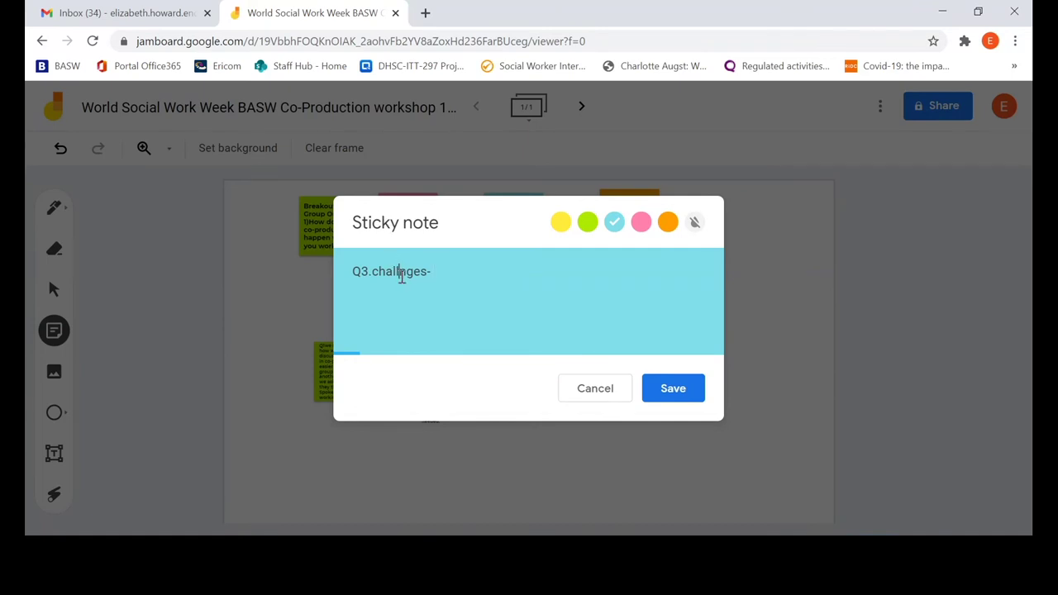
type("e")
left_click(489, 279)
type("what do")
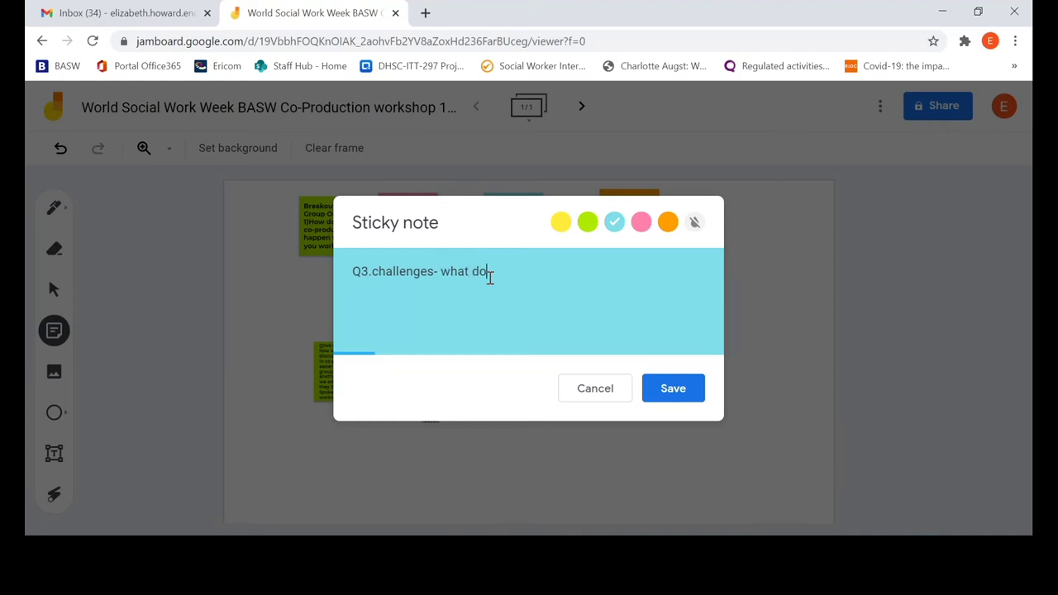
type("es co-production ")
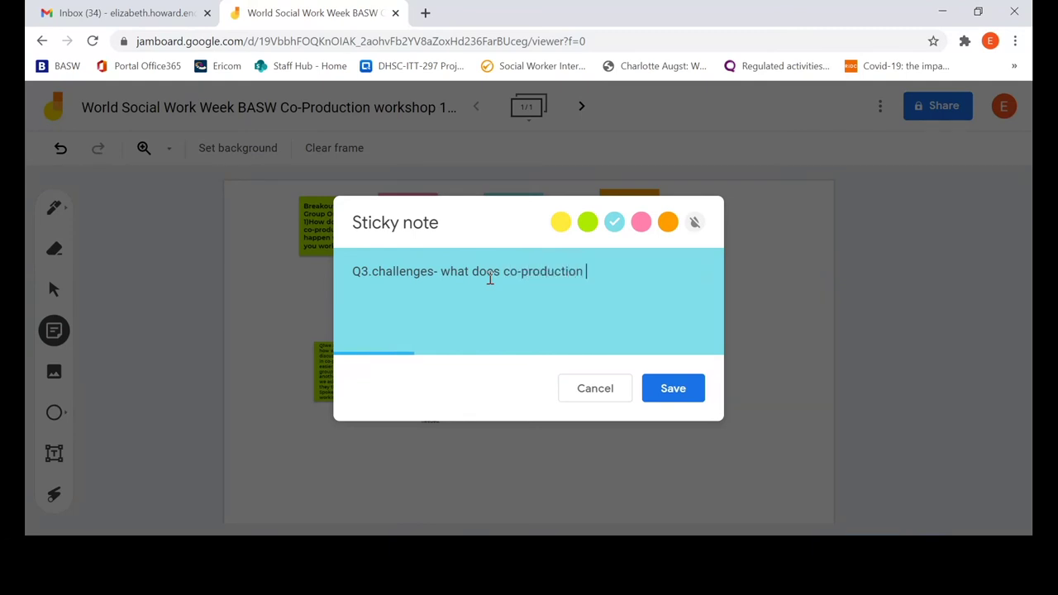
Continue the Q3 note with "mean? dependency- people expect to eb told"
type("mean? depednency")
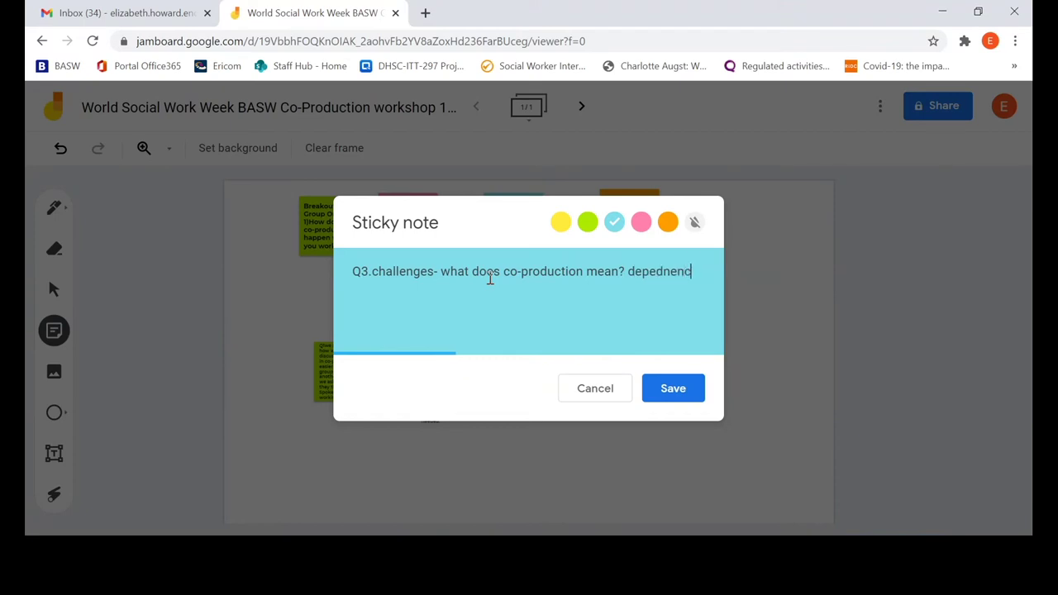
key("BackSpace")
key("BackSpace")
key("BackSpace")
key("BackSpace")
key("BackSpace")
type("ndency- peole expe")
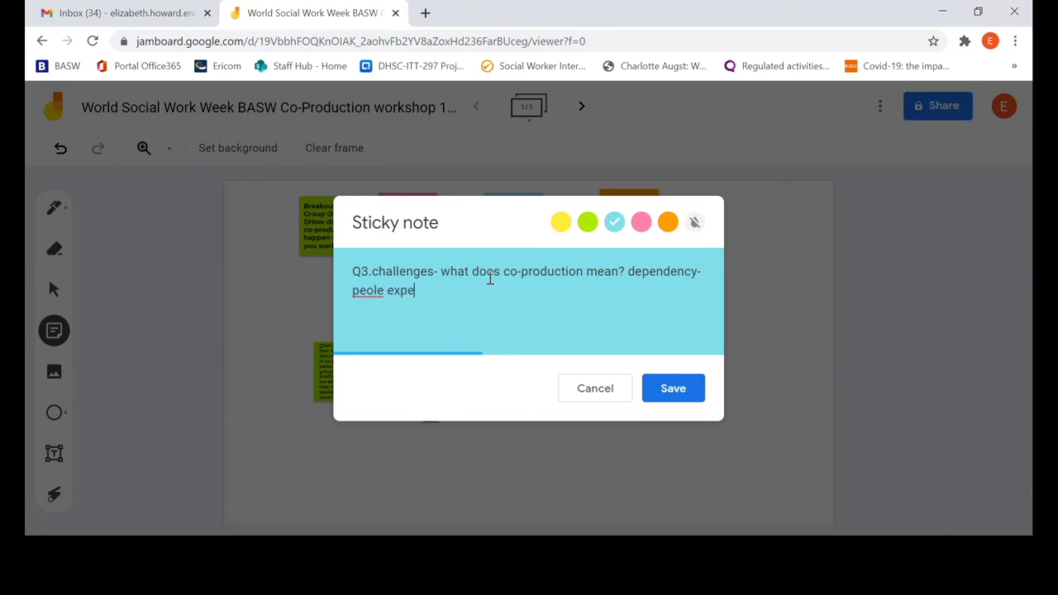
type("ct to eb told")
left_click(373, 291)
type("p")
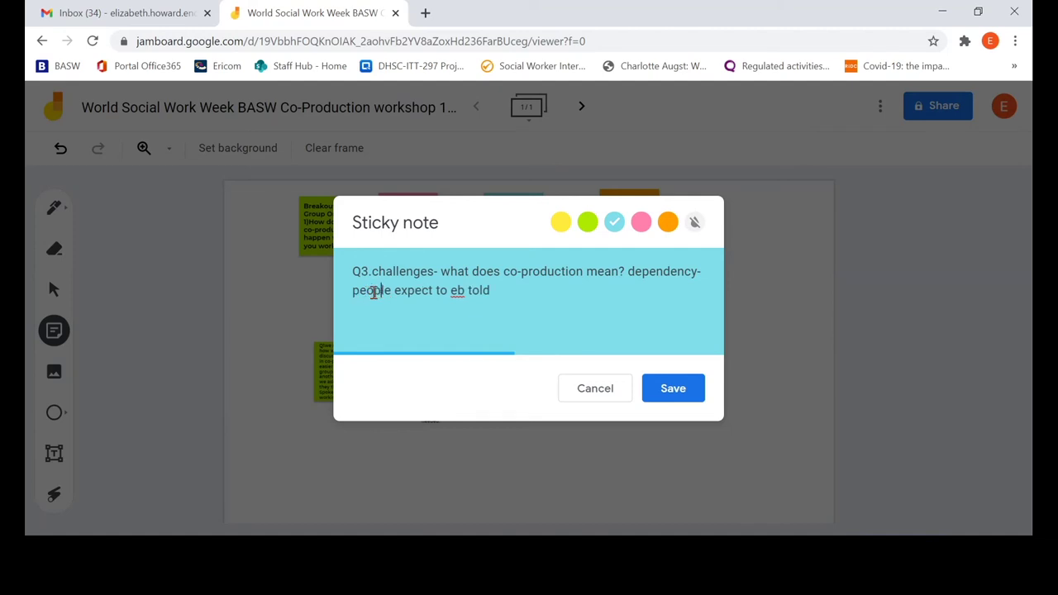
Correct "eb" to "be" in the Q3 note and add "when we are looking at people making their own decisions and choices."
double_click(457, 290)
type("be told when we a")
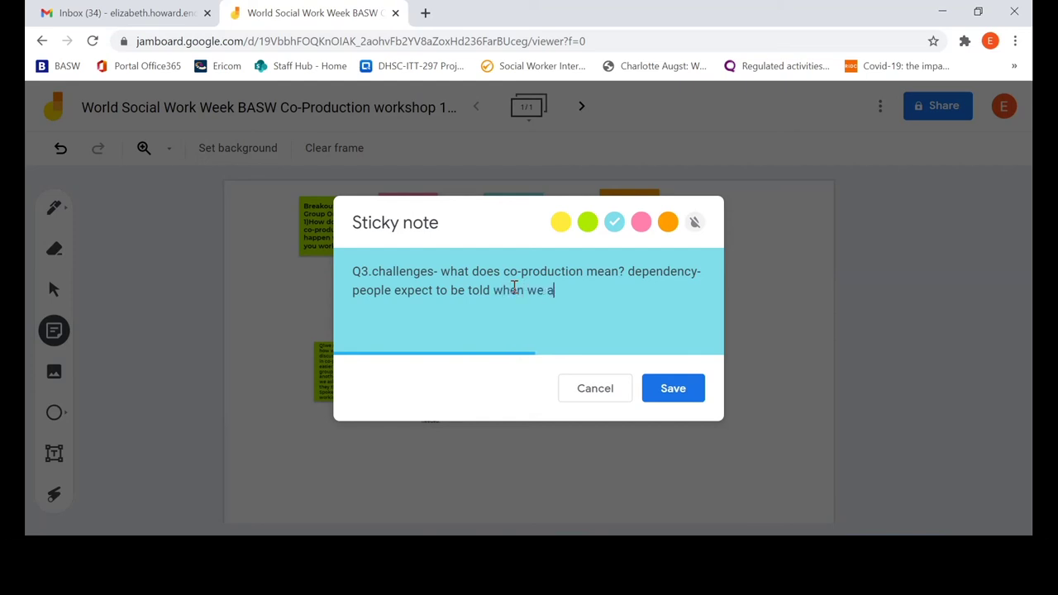
type("re looking at people")
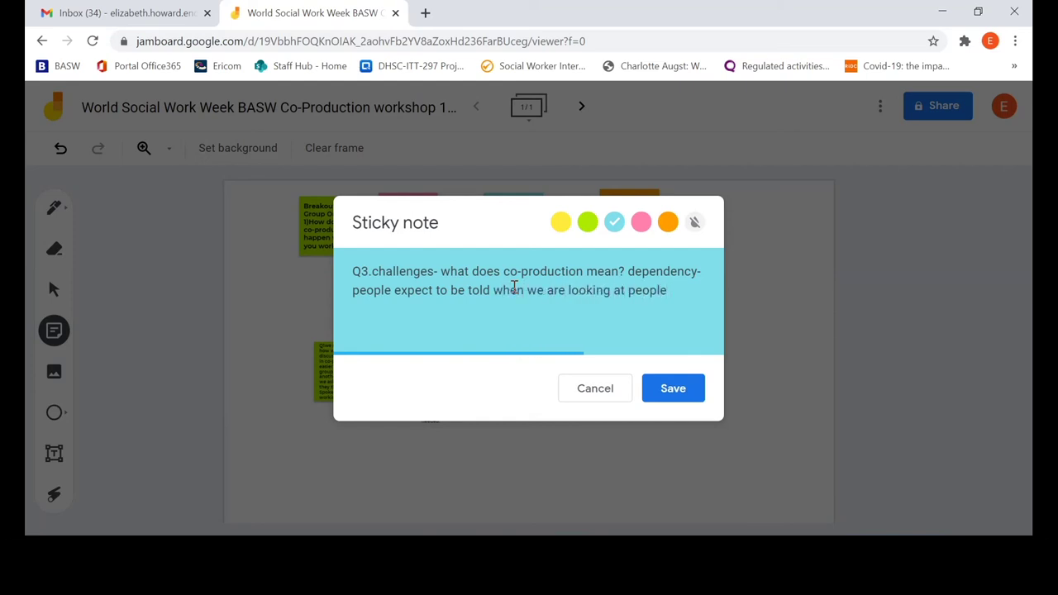
type(" making their")
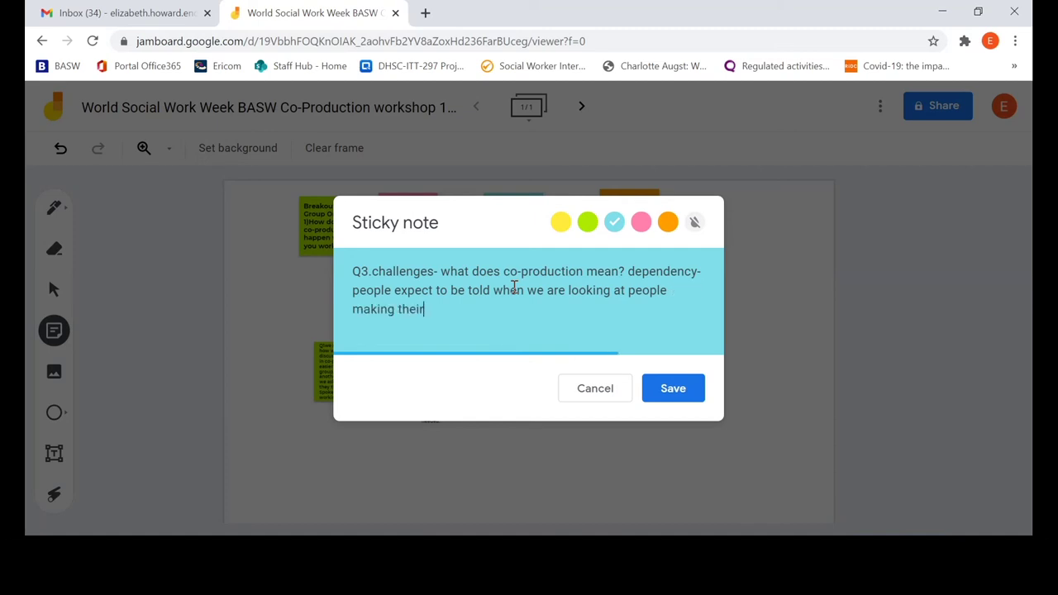
type(" own decisions ")
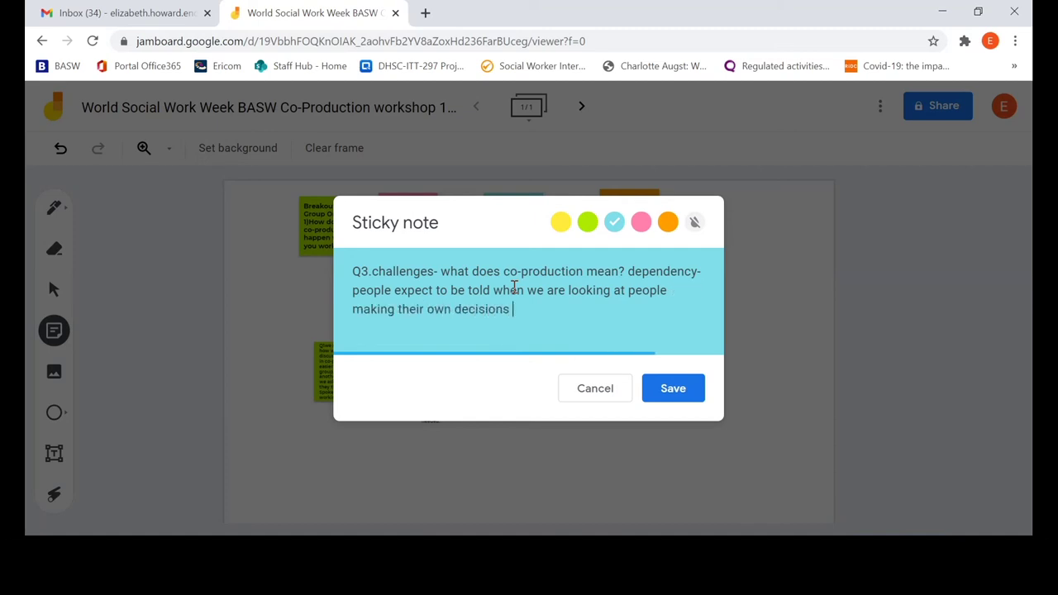
type("and choices.")
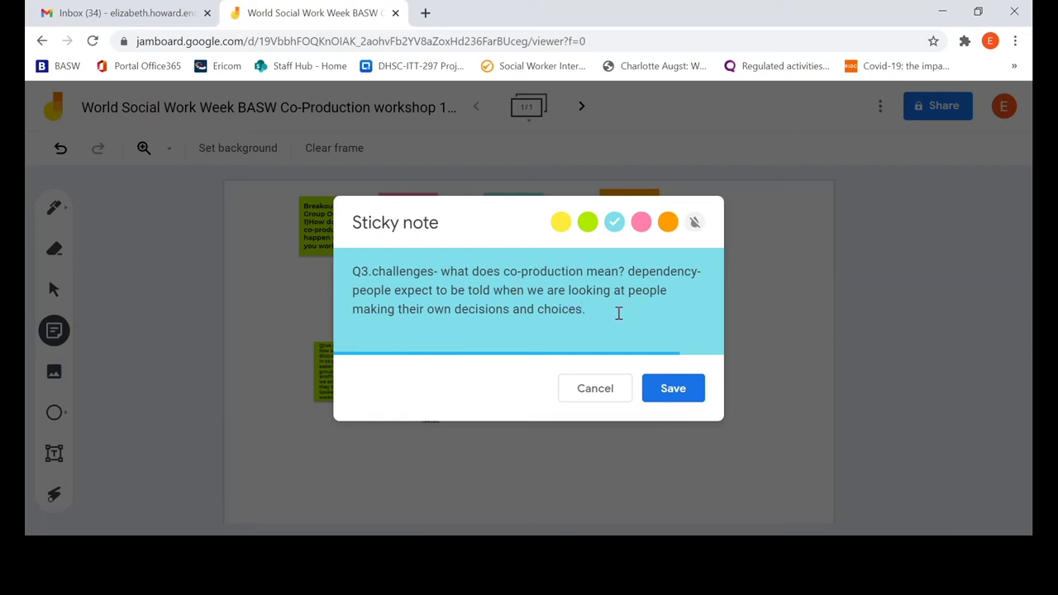
type(" People val")
key("BackSpace")
key("BackSpace")
key("BackSpace")
key("BackSpace")
key("BackSpace")
key("BackSpace")
key("BackSpace")
key("BackSpace")
key("BackSpace")
key("BackSpace")
Add "the fact that you ask people breaks down habit" to the Q3 note, with "ask" spelled correctly
type("the fact that you aks ")
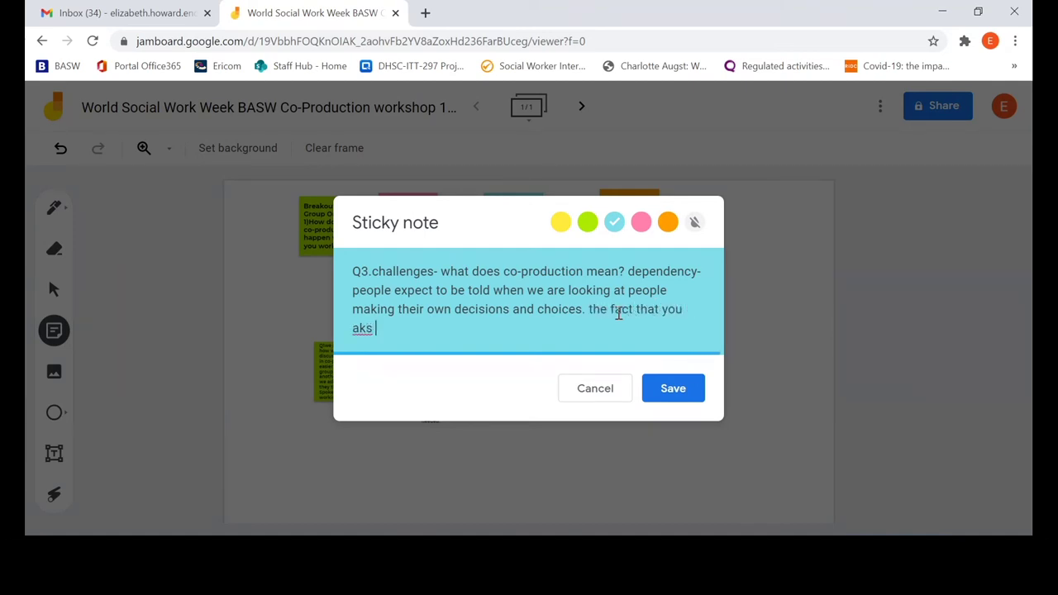
type("people b")
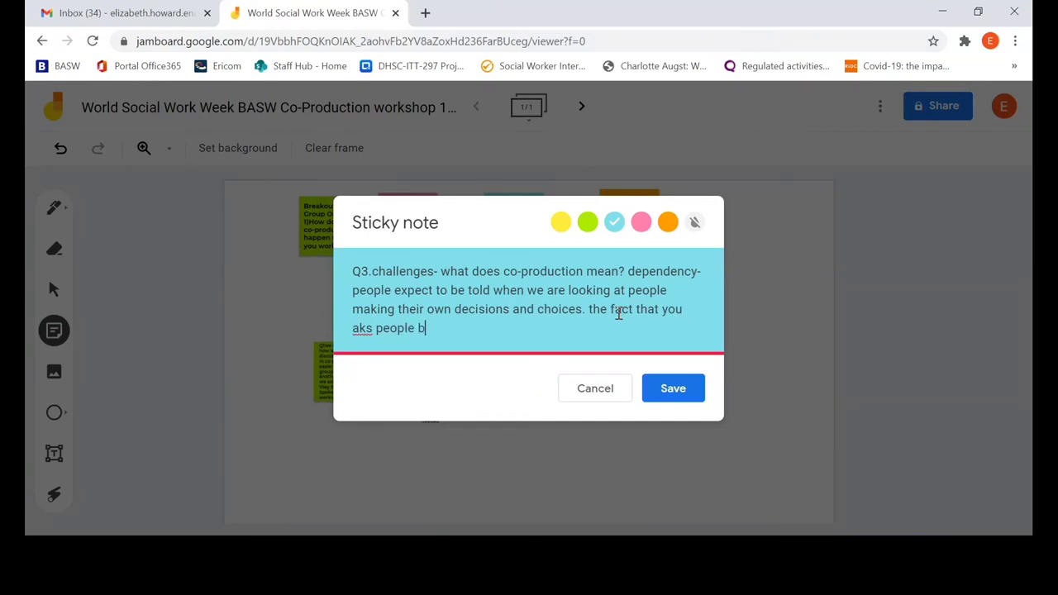
type("reaks down habit")
right_click(361, 326)
left_click(418, 115)
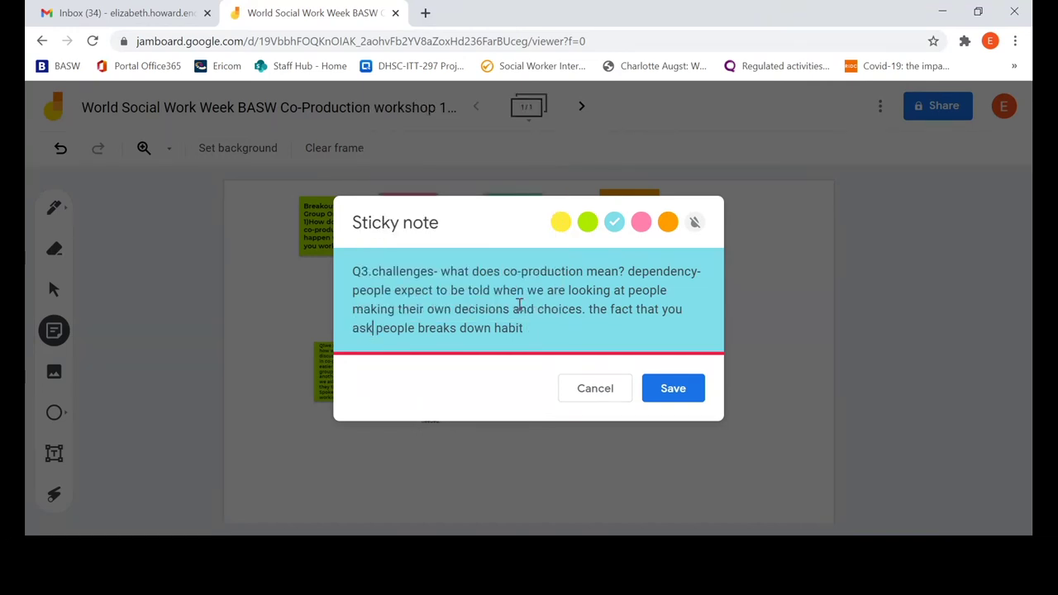
Add "and enables trust and relationship to be developed. Strengths based" to the end of the Q3 note and save it
left_click(525, 329)
type("and e")
key("BackSpace")
type("enables ")
type("co")
key("BackSpace")
key("BackSpace")
type("trust and relationsh")
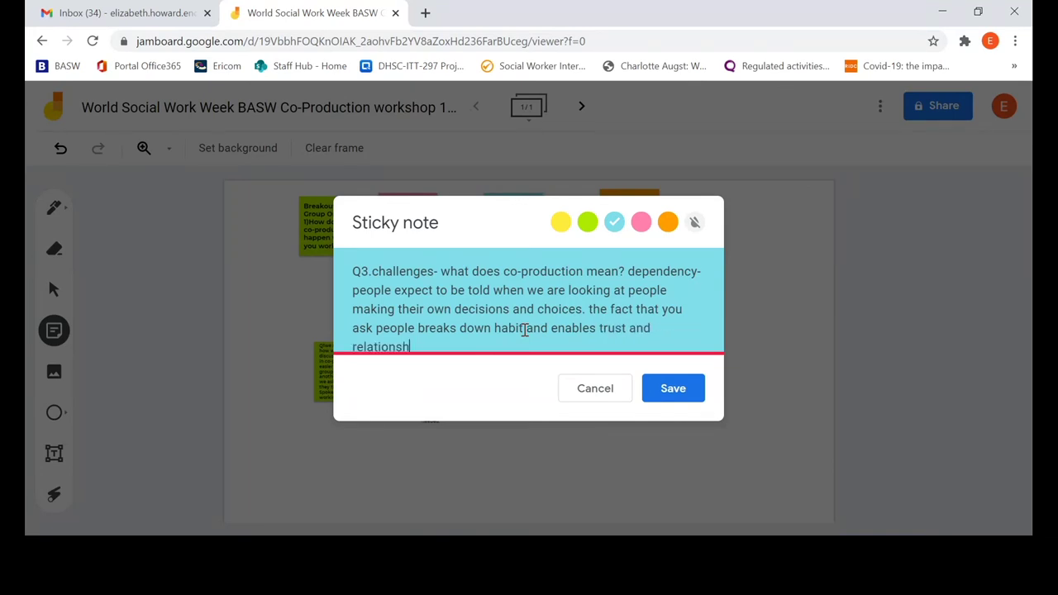
type("ip to be developed ")
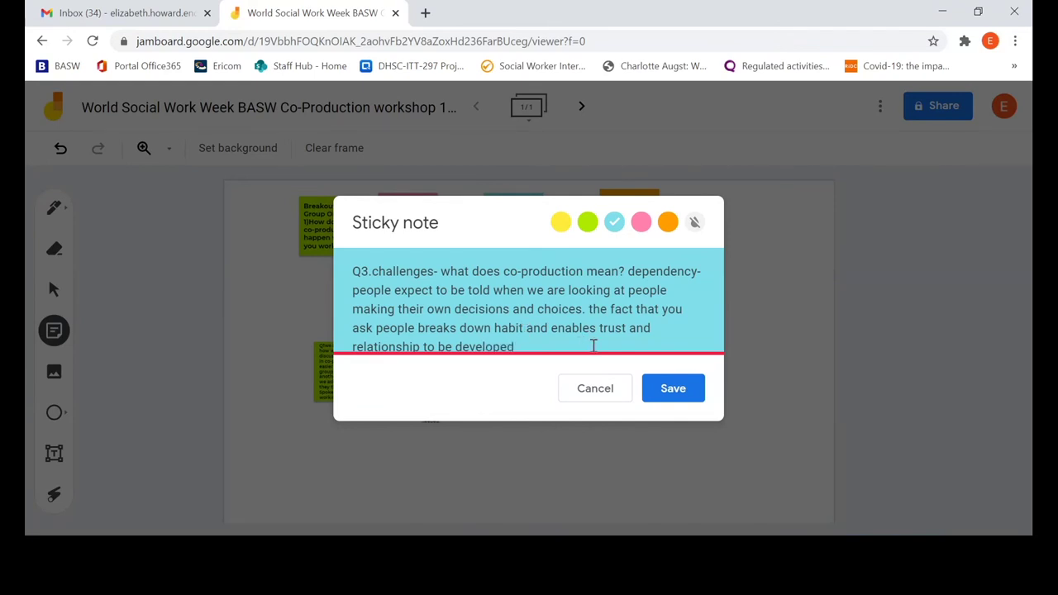
type(". Strengths base")
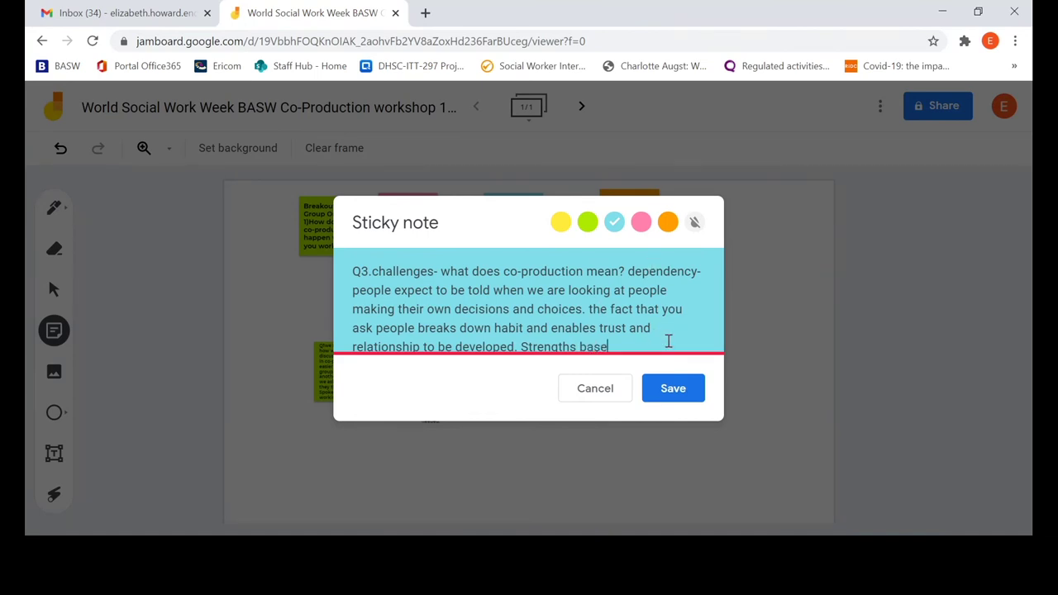
type("d")
left_click(671, 390)
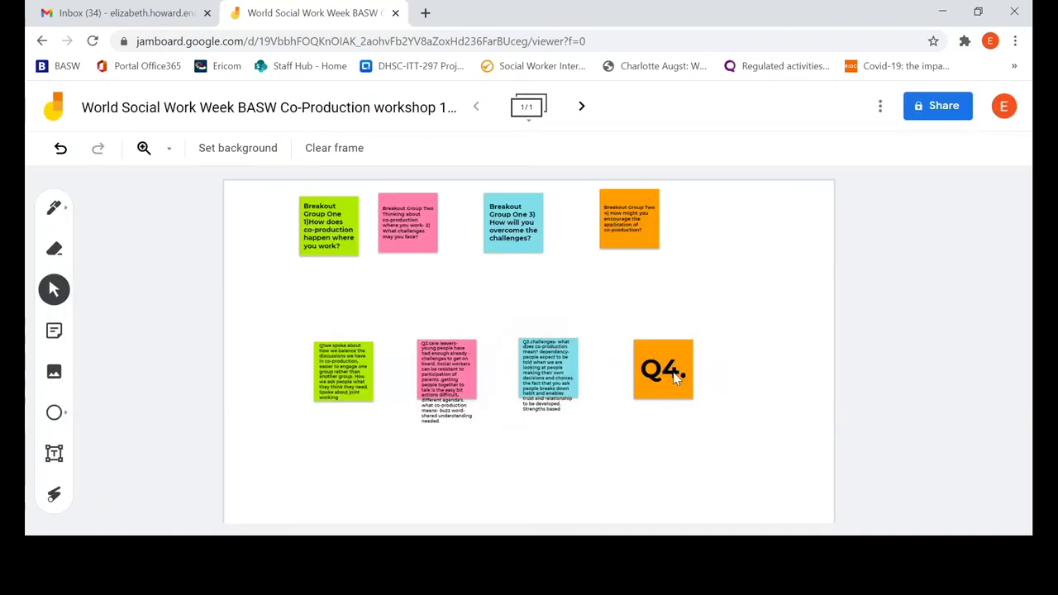
Start the answer on the orange Q4 note with "spoke about A GENUINE PEPSCTIVE, a lay person"
double_click(677, 377)
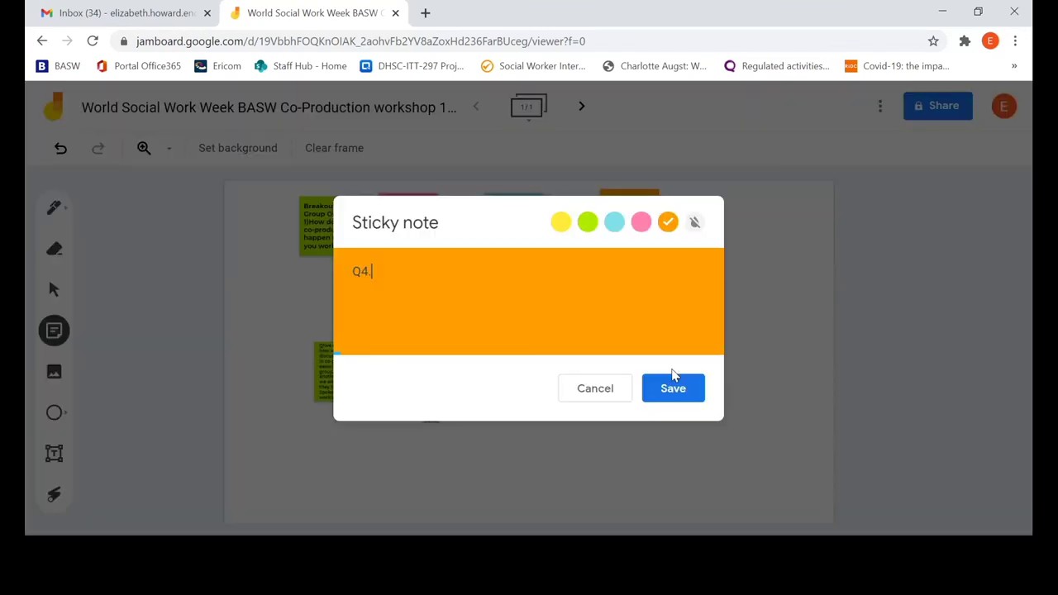
type(". spoke about")
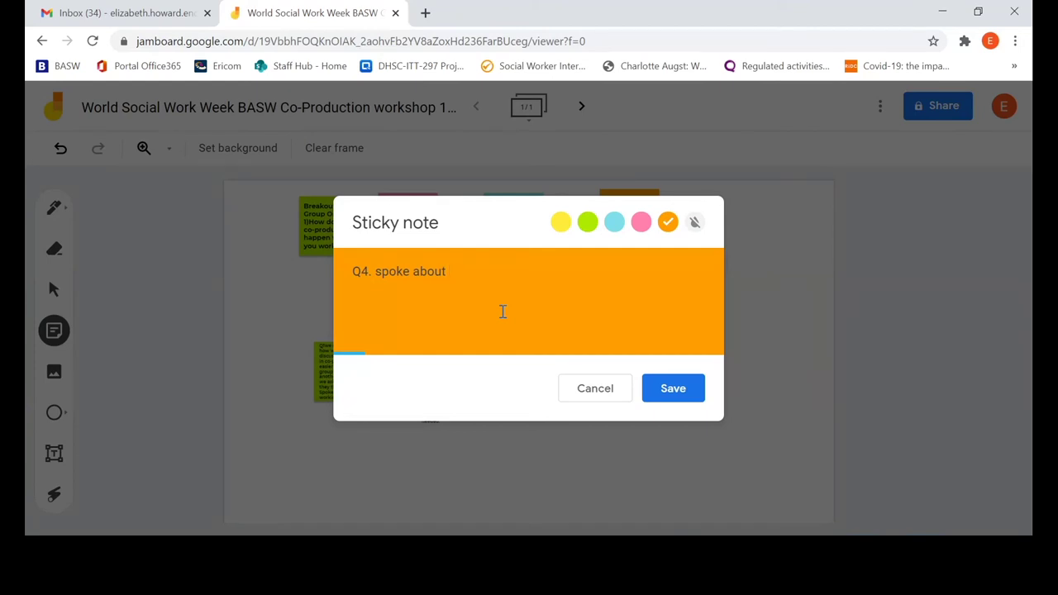
type("A GENUINE PEPSCT")
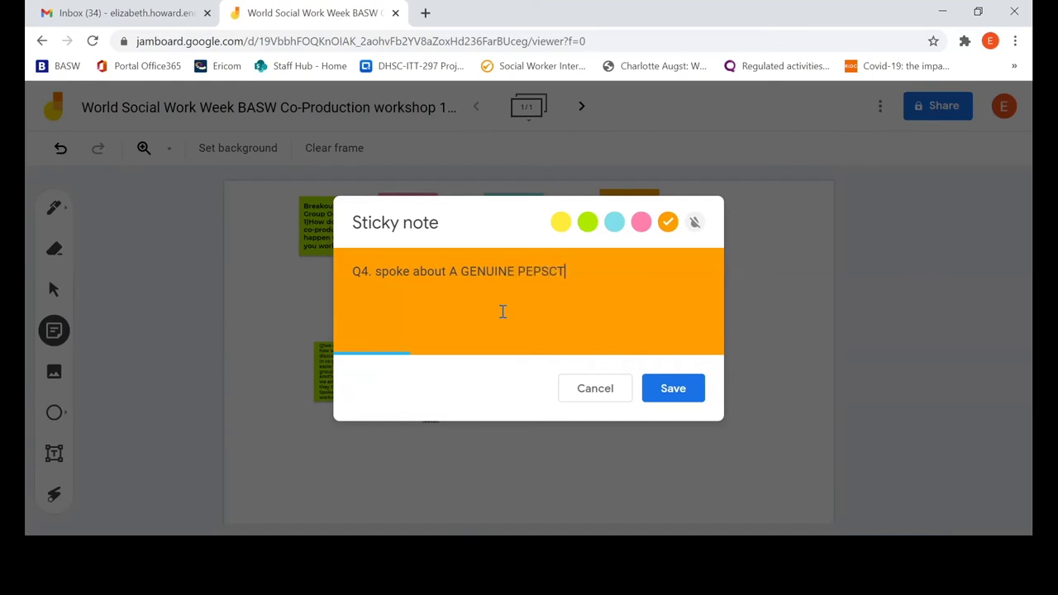
type("IVE, a lay person")
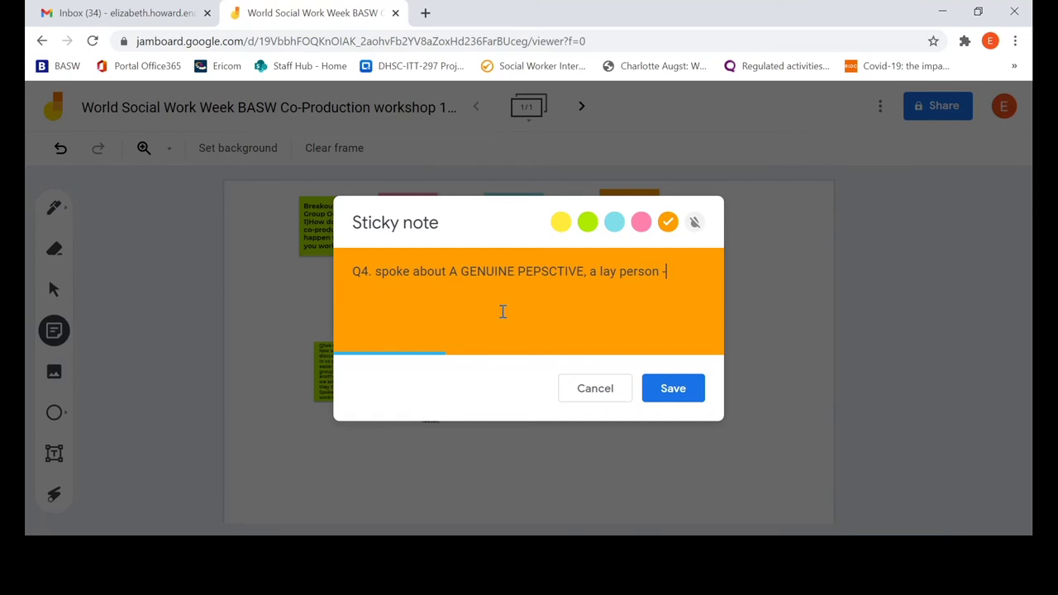
Continue the Q4 note with "- constant in BASW group, the history of one of te groups"
type("- constant in B")
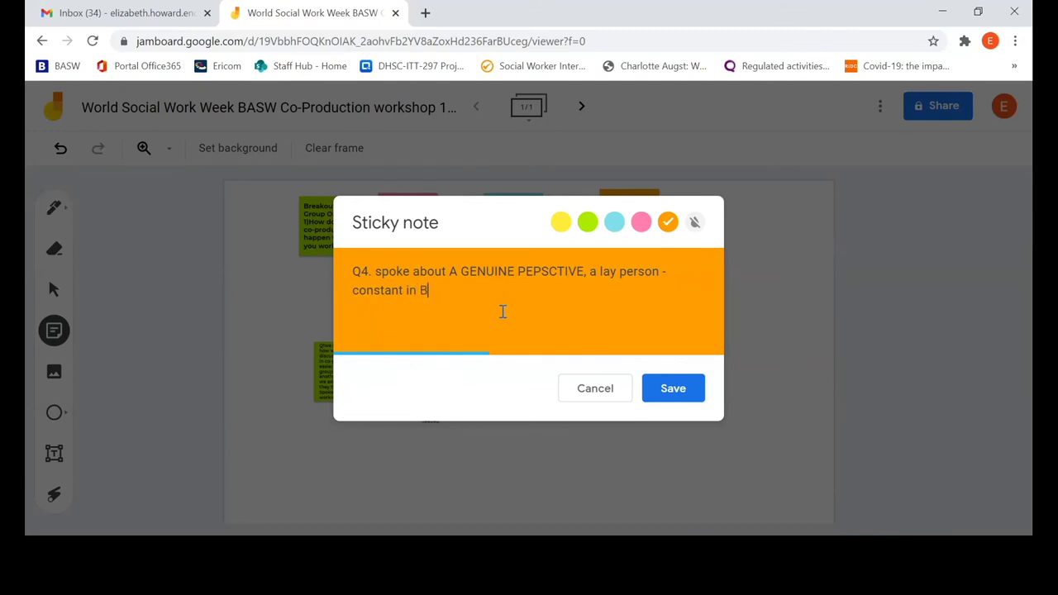
type("ASW gorup,")
key("BackSpace")
key("BackSpace")
key("BackSpace")
key("BackSpace")
key("BackSpace")
key("BackSpace")
type("roup, the hi")
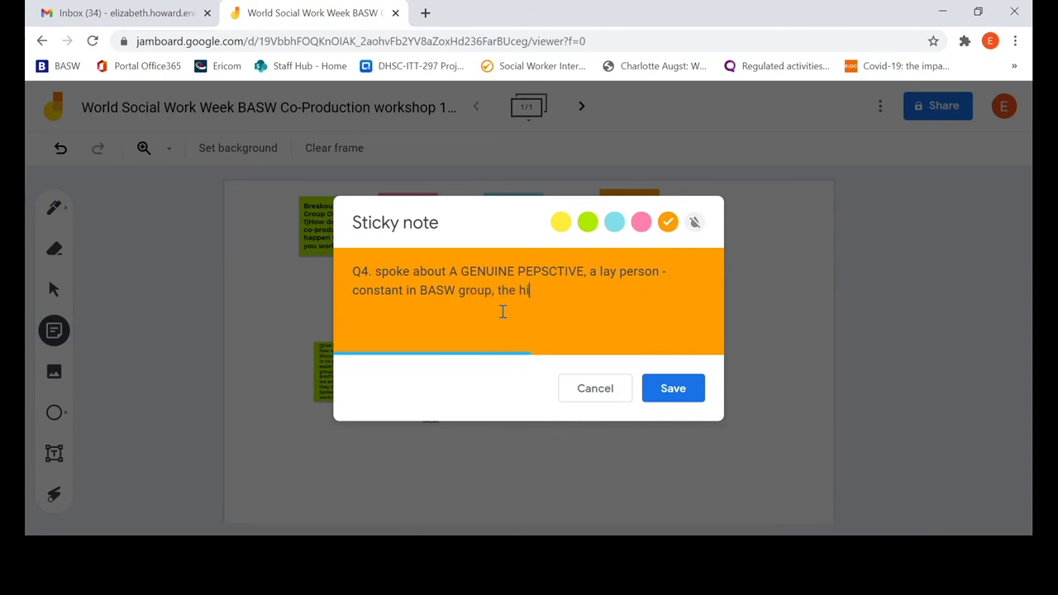
type("story of one of te group")
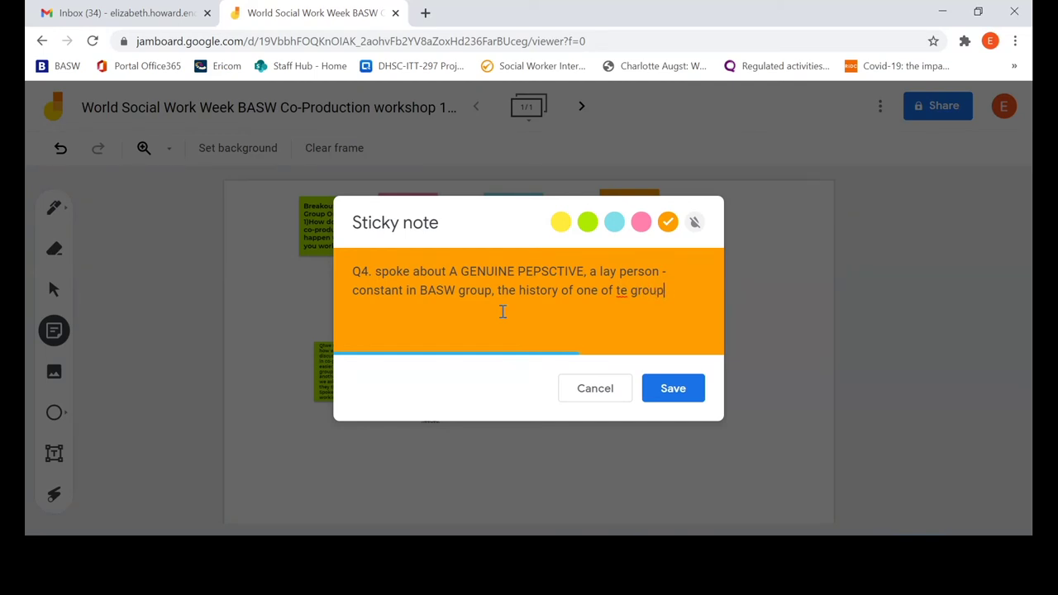
type("s")
Correct "te" to "the" before "groups" in the Q4 note and add ", value of contribution"
key("BackSpace")
key("BackSpace")
key("BackSpace")
key("BackSpace")
key("BackSpace")
key("BackSpace")
key("BackSpace")
key("BackSpace")
type("he groups, value o")
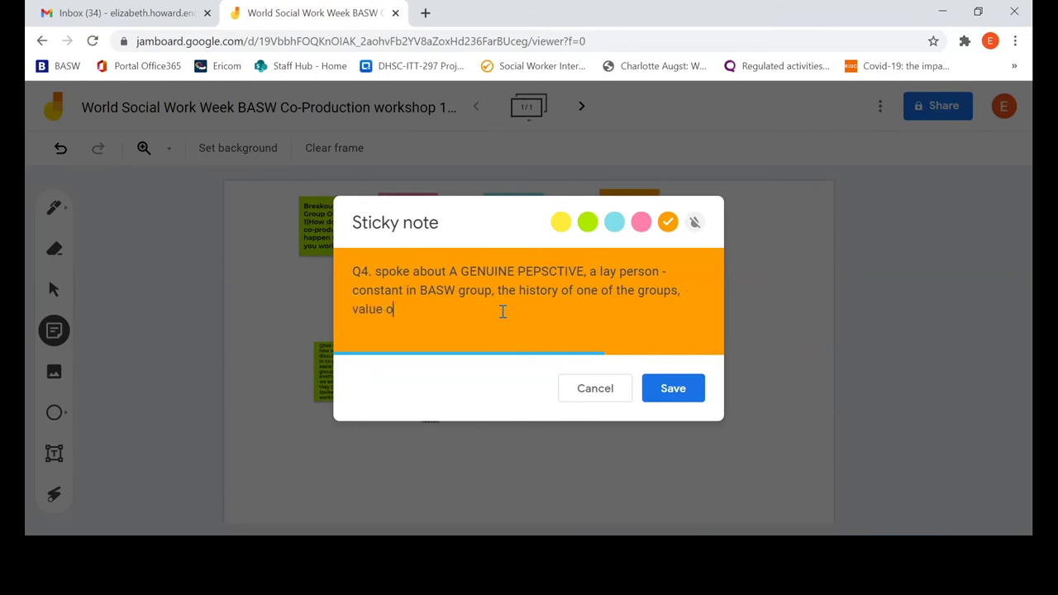
type("f contiribution")
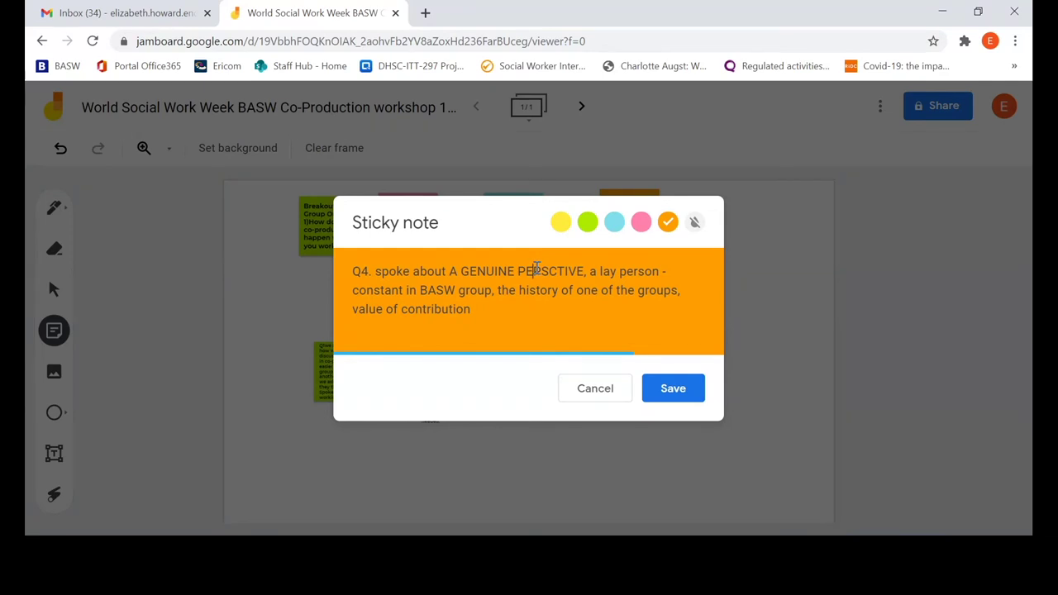
Correct the misspelled "PEPSCTIVE" to "Perspective" after "A GENUINE" in the orange Q4 note
type("RP")
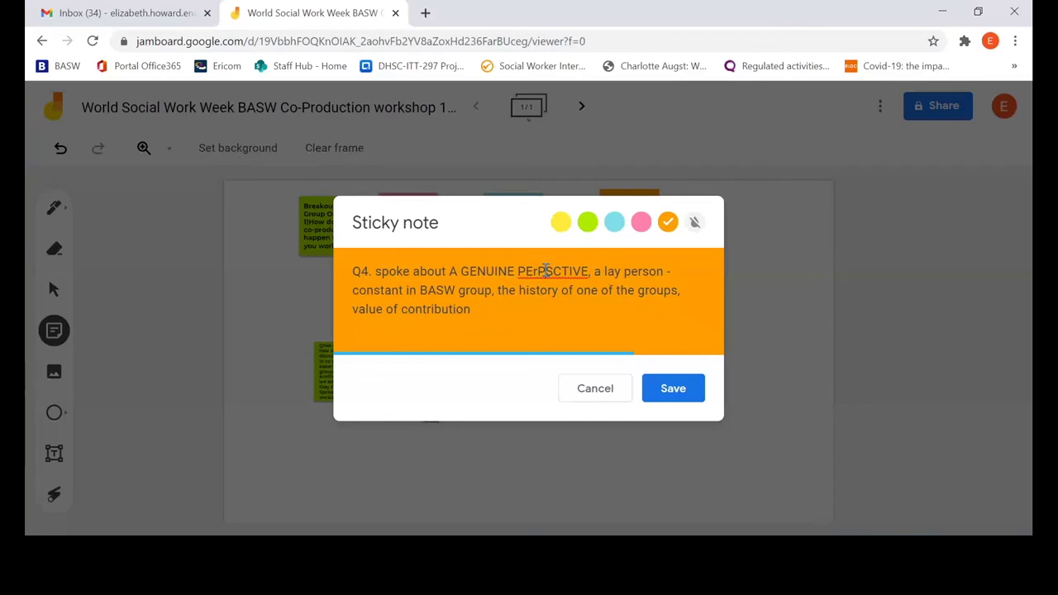
right_click(546, 272)
left_click(554, 282)
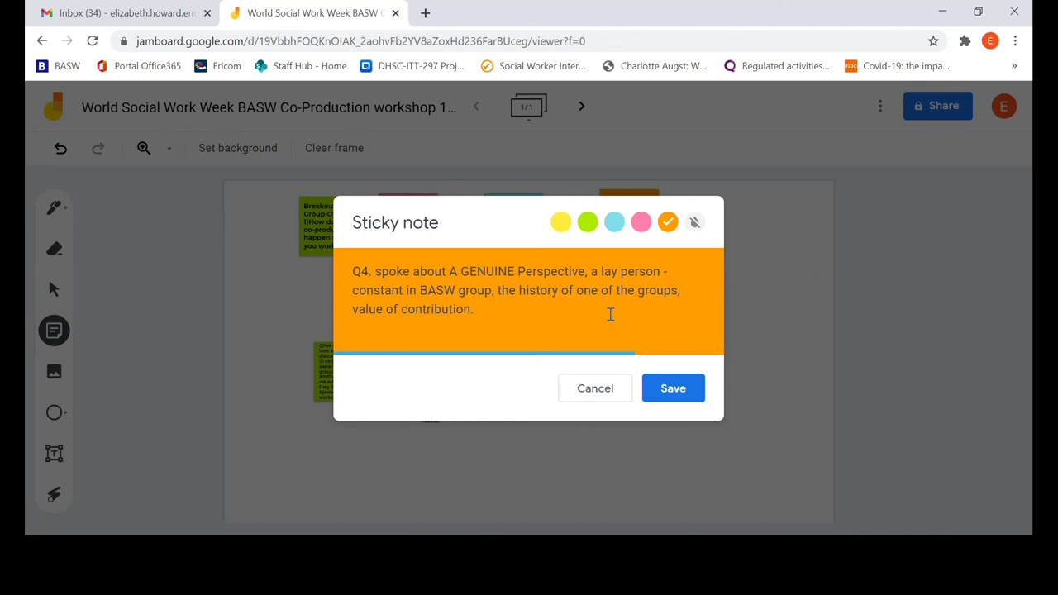
Continue the Q4 note after "value of contribution." with "who leads? orgsanitional commitment, set the principles,"
type("who leads  orgsanitional commi")
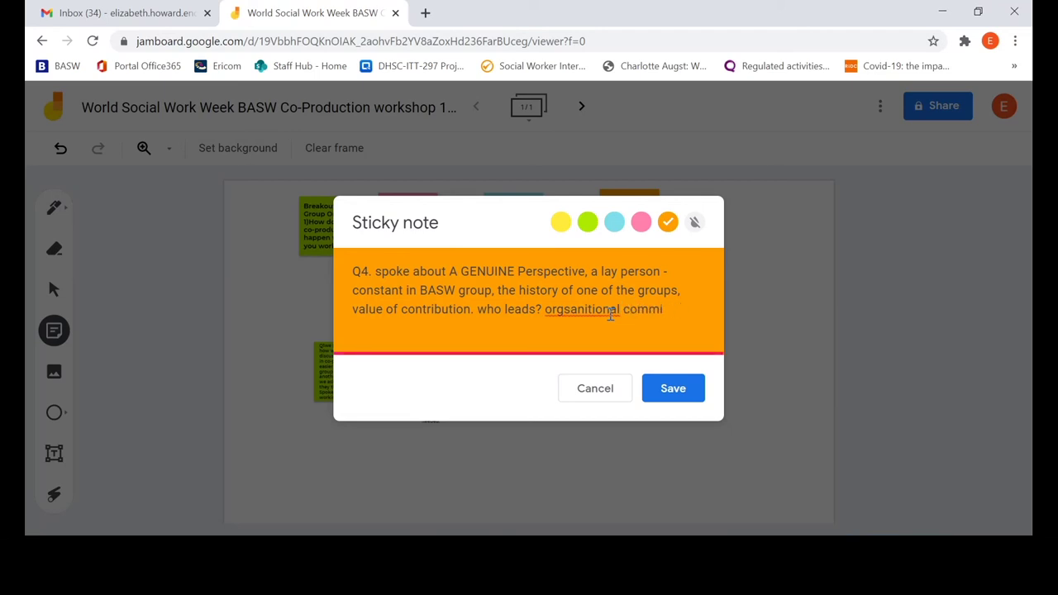
type("mtment, set the principles ")
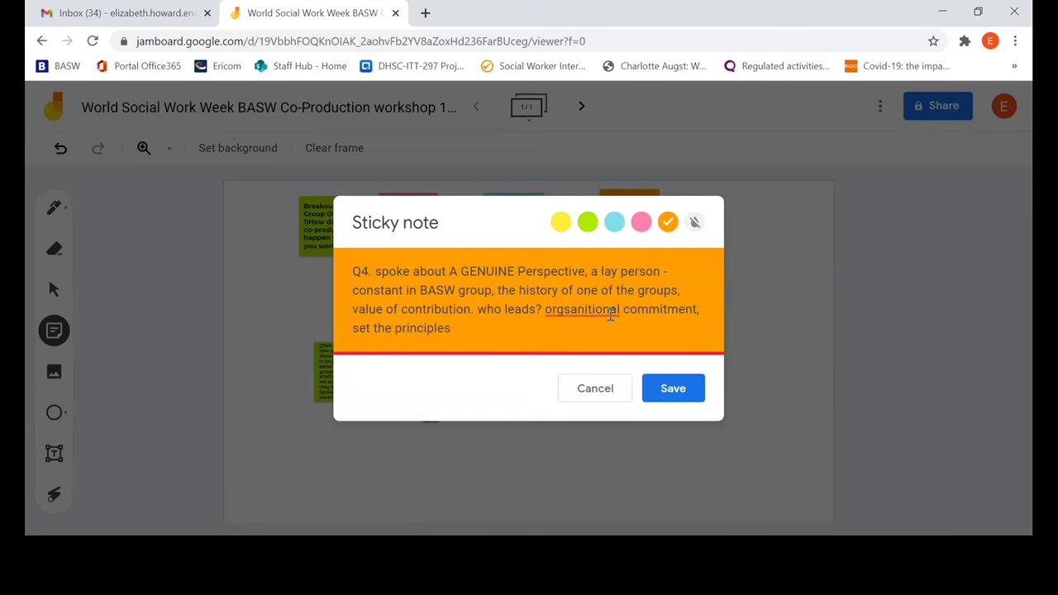
type(",")
Correct "orgsanitional" to "organisational" before "commitment" in the Q4 note, removing the leftover letters
right_click(608, 310)
left_click(571, 313)
type("anisational")
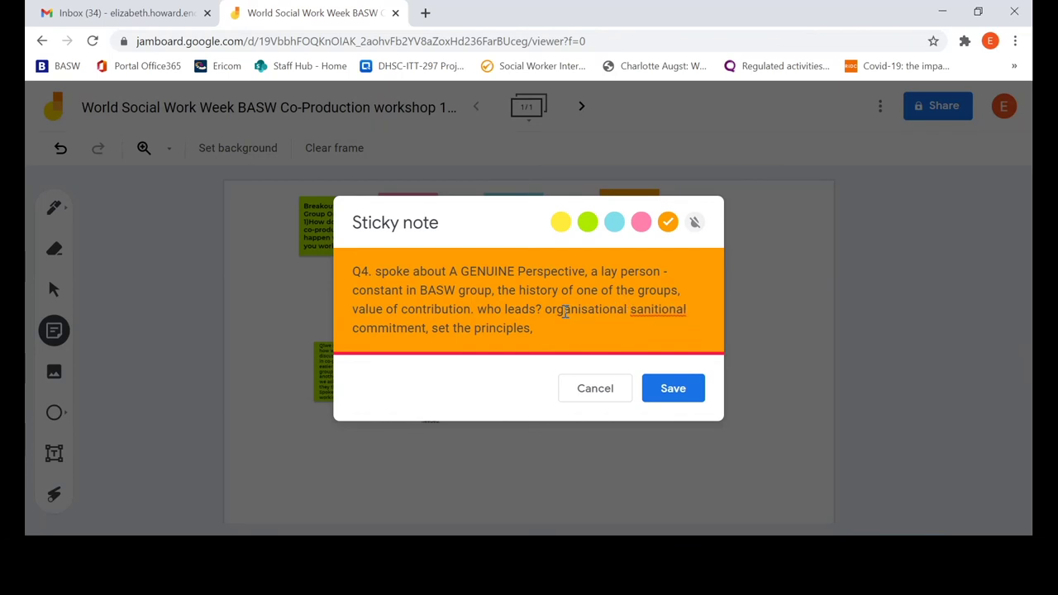
key("Delete")
key("Delete")
key("Delete")
key("Delete")
key("Delete")
key("Delete")
key("Delete")
key("Delete")
key("Delete")
key("Delete")
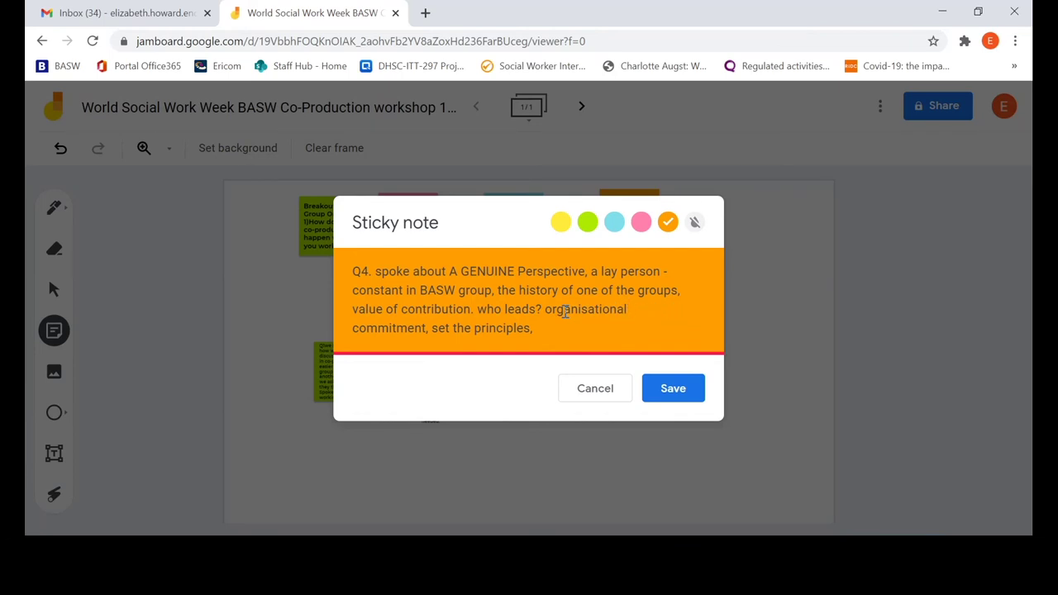
Add "see the value in meeting actual need rather than perceived need" to the end of the Q4 note
left_click(538, 335)
type("see the value in me")
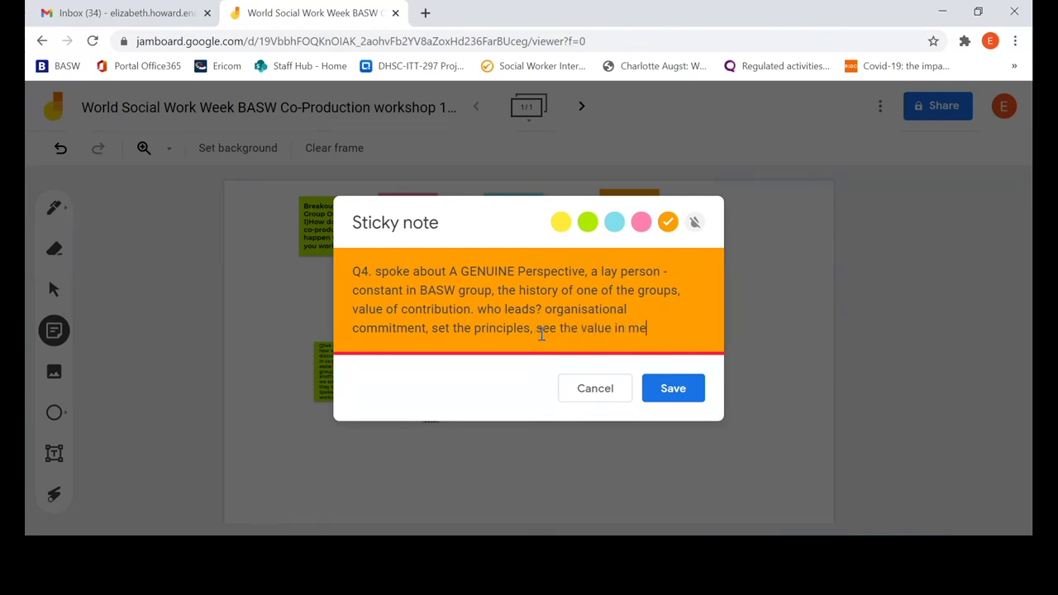
type("eting actual need rather t")
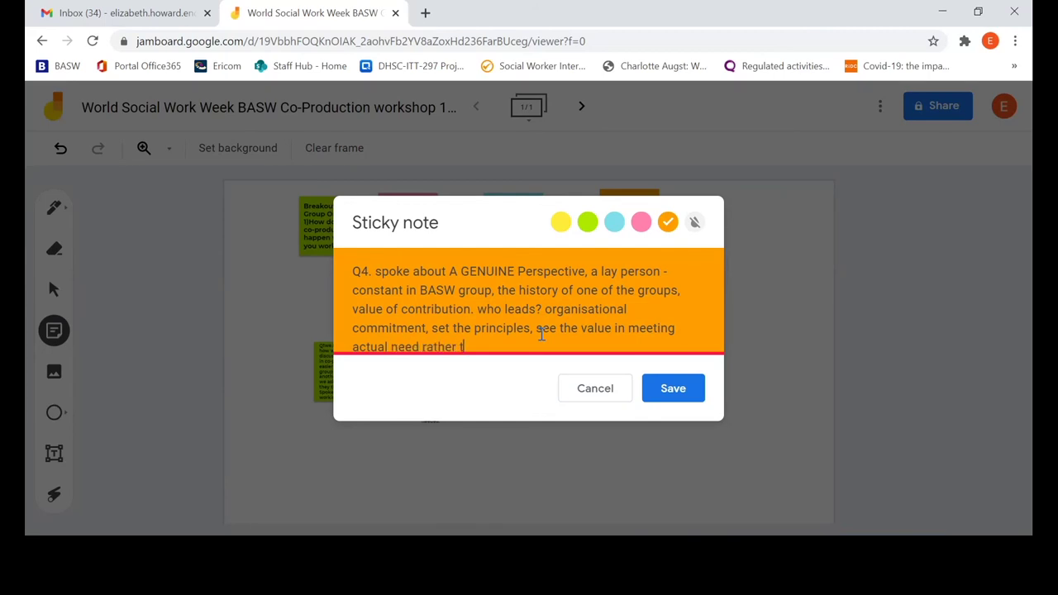
type("hna perceived need")
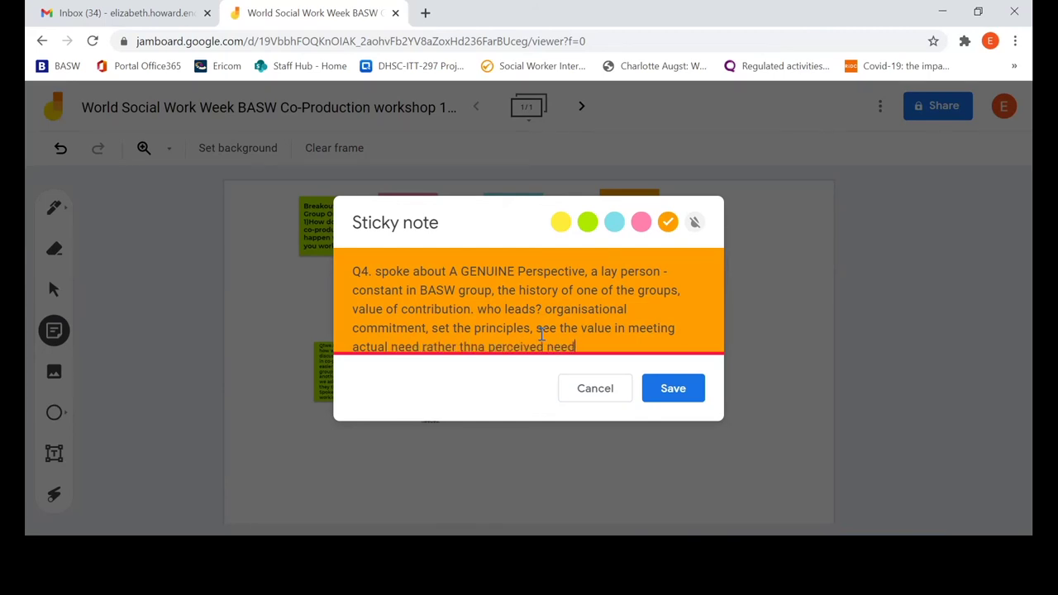
left_click(478, 345)
key("BackSpace")
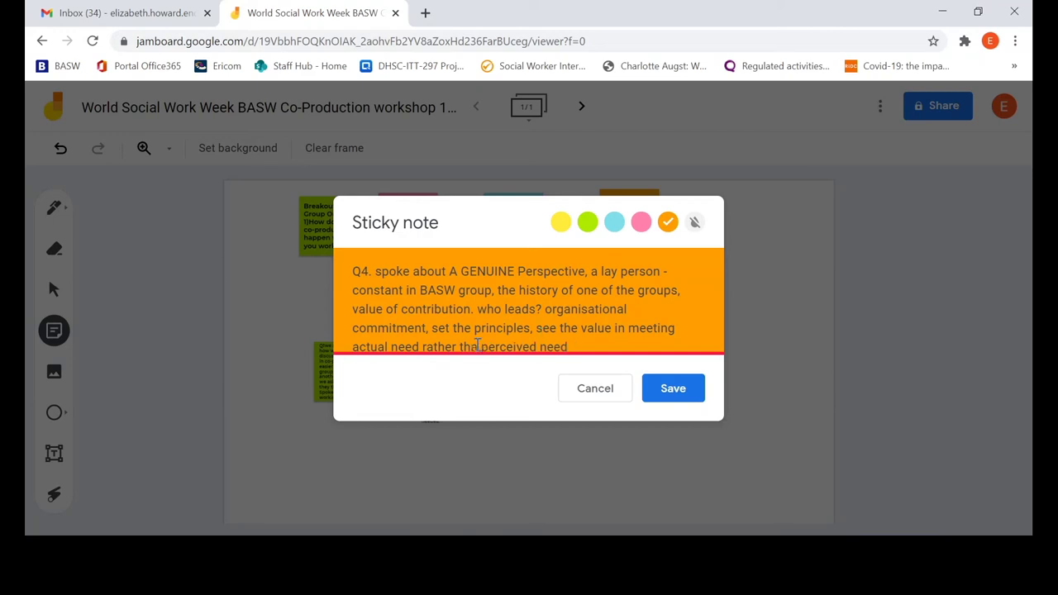
type("n")
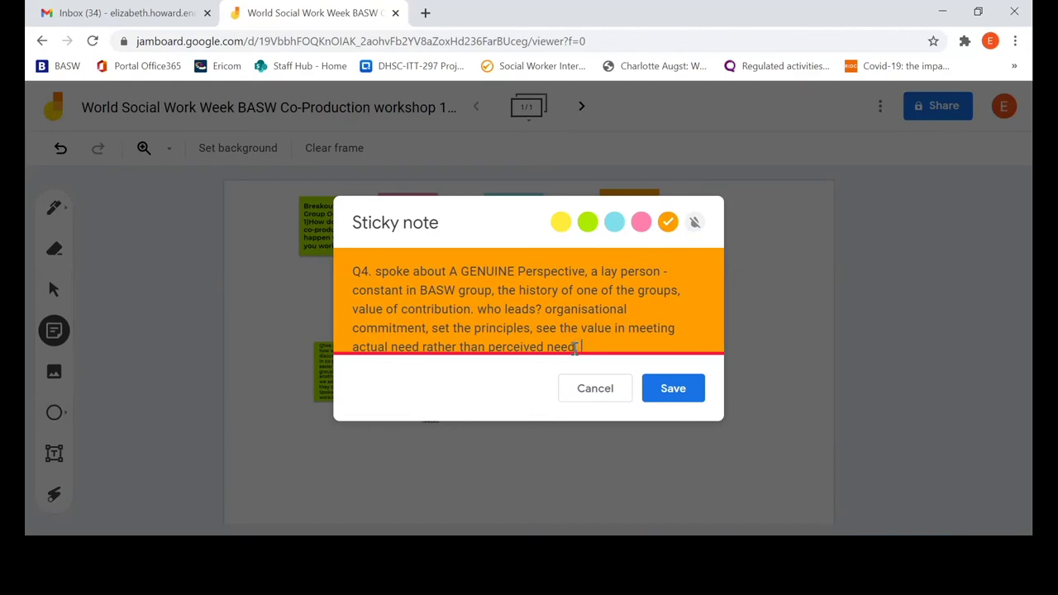
Continue the Q4 note with "Culture chnage driven by people, small pockets- website may be a way to start.mentoring"
type(" Culture chnage dri")
type("ven by people")
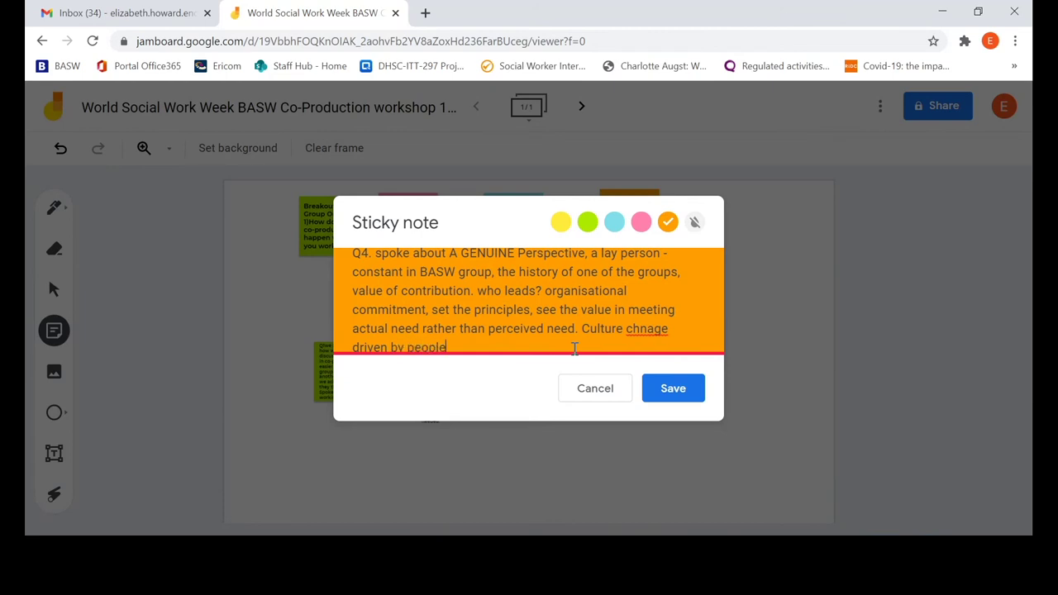
type(", small pockest")
type("ts")
type("- we")
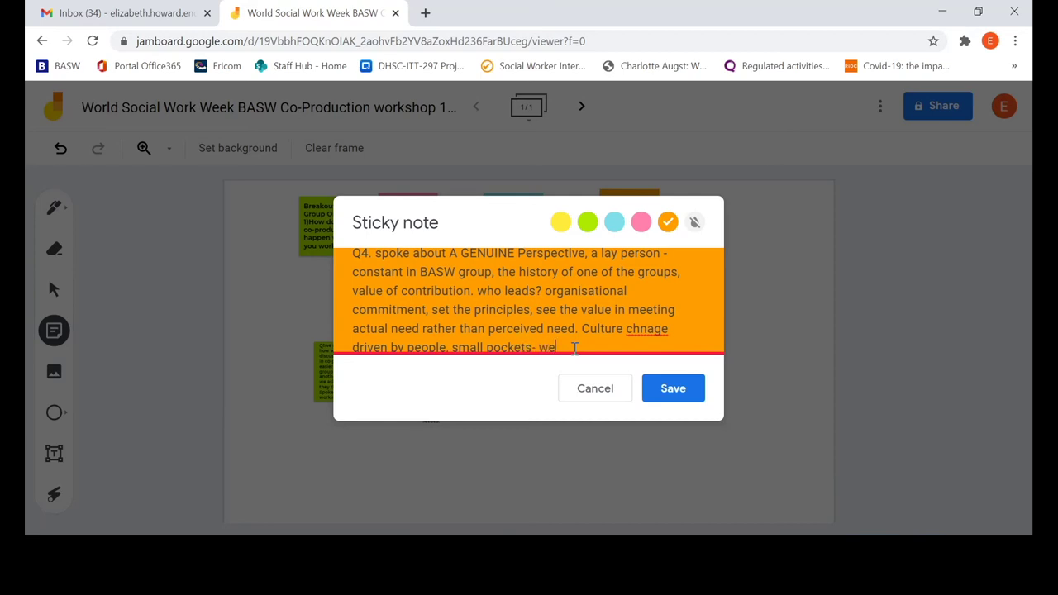
type("bsite may be a way to")
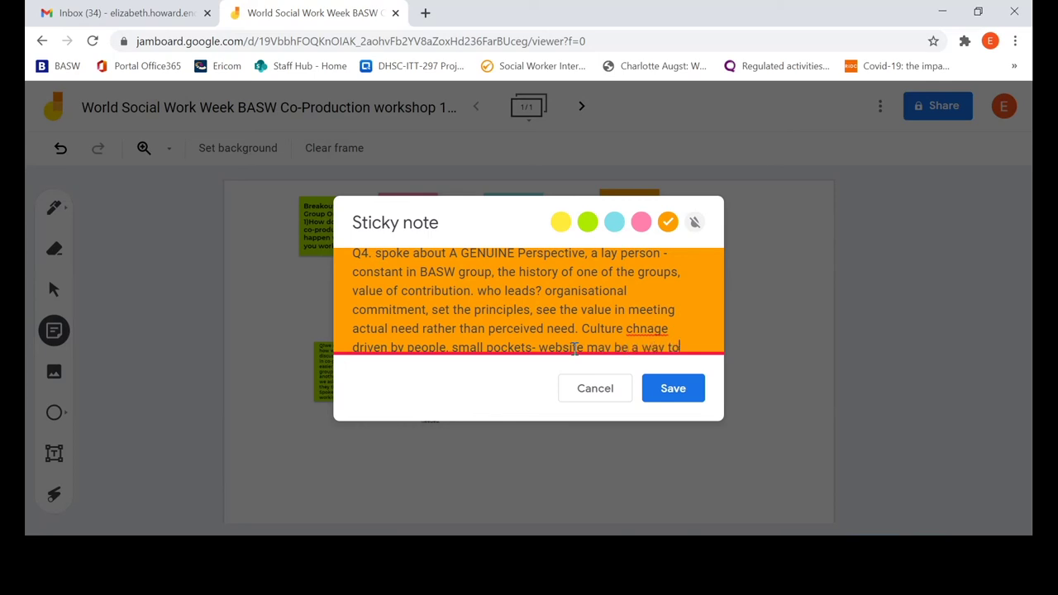
type(" start.mentoring")
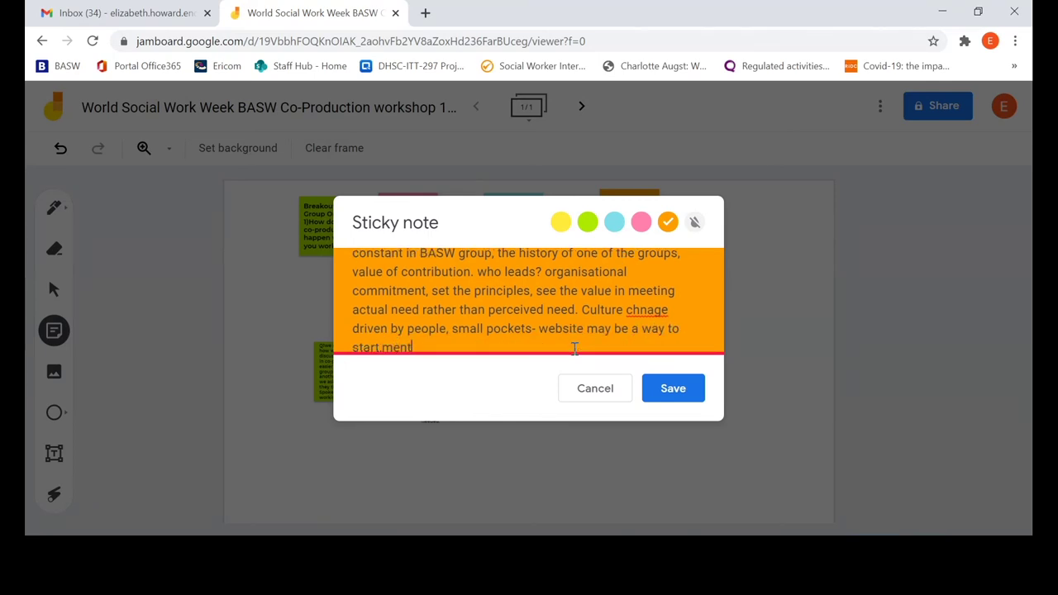
Correct the misspelled "chnage" after "Culture" in the Q4 note and save the note
right_click(650, 309)
left_click(674, 322)
left_click(679, 324)
left_click(675, 392)
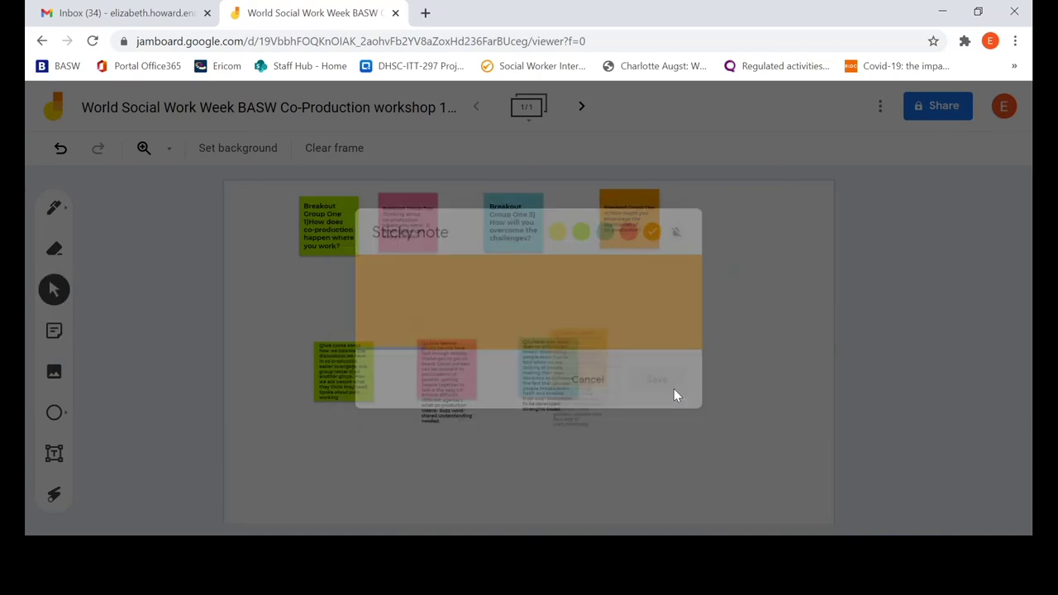